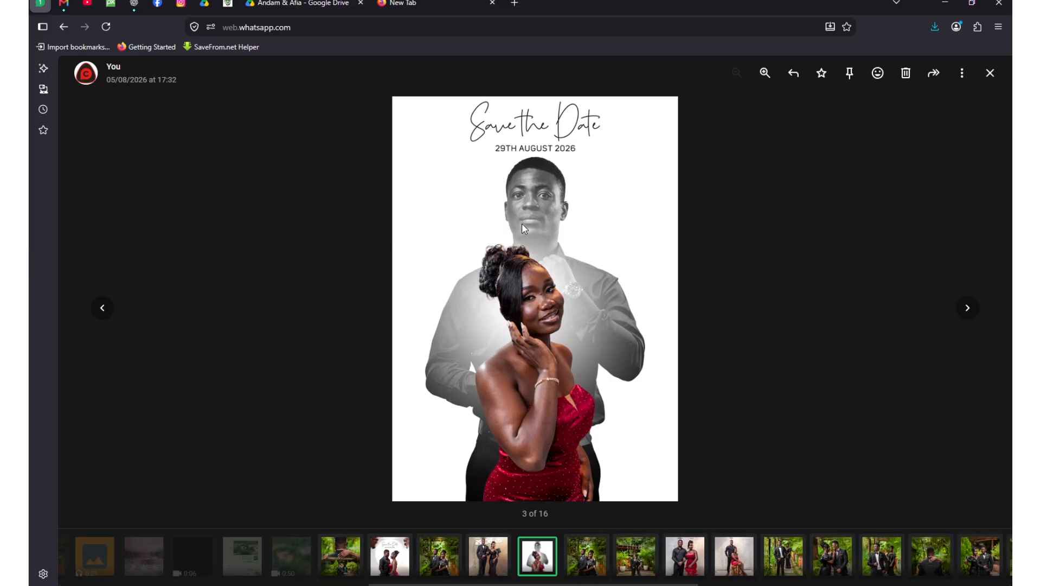
- Review the couple's photos in the shared Drive folder and examine the Save the Date reference design in WhatsApp
left_click(297, 3)
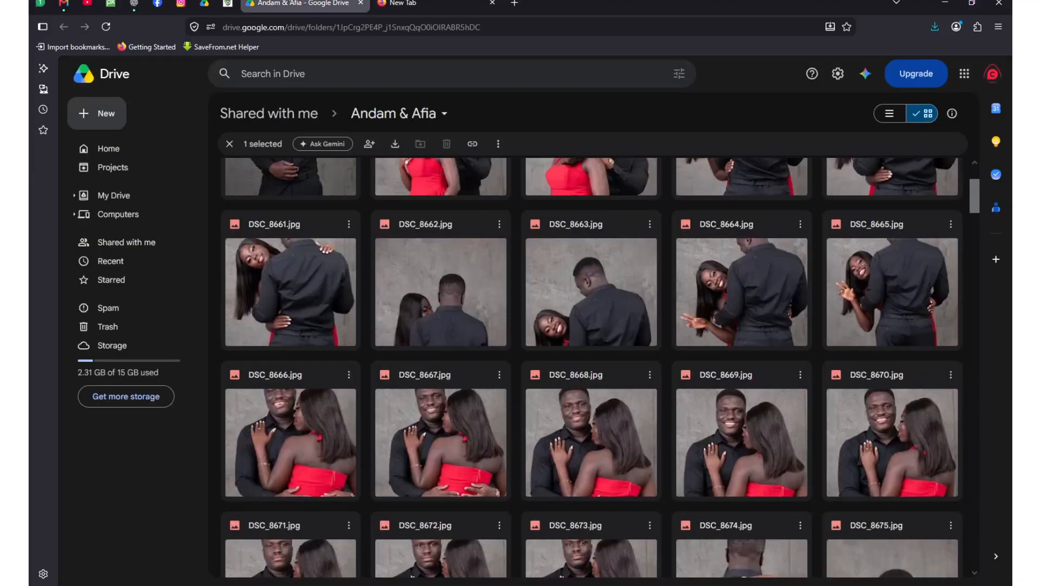
scroll(500, 366, "down", 10)
scroll(500, 365, "down", 15)
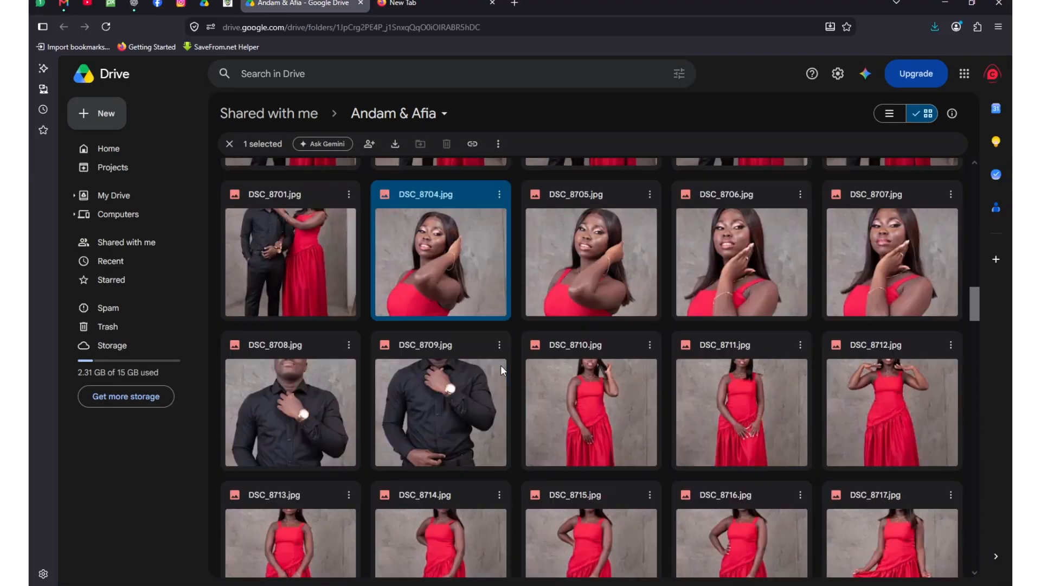
scroll(500, 362, "down", 10)
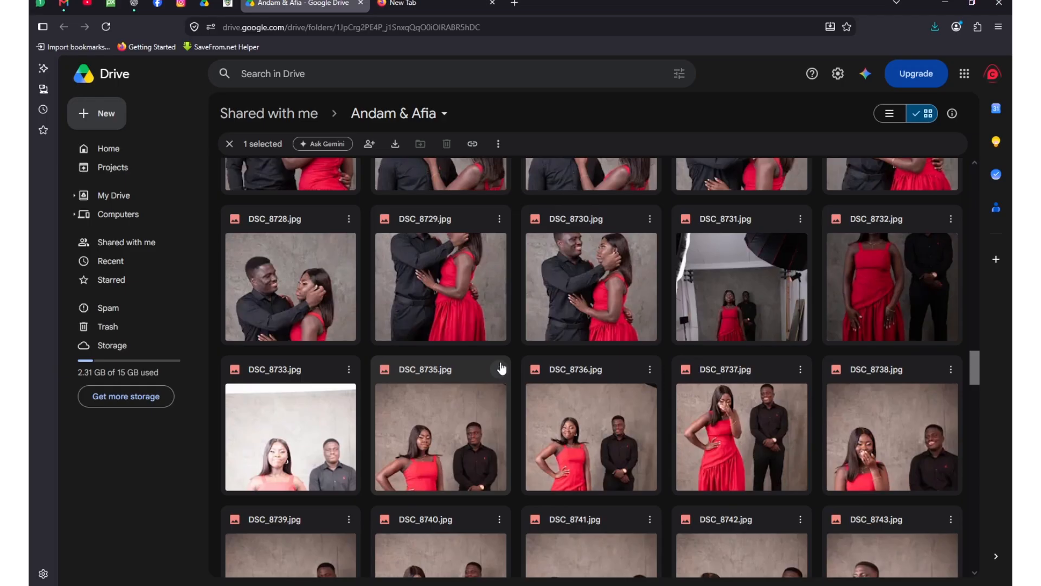
left_click(40, 3)
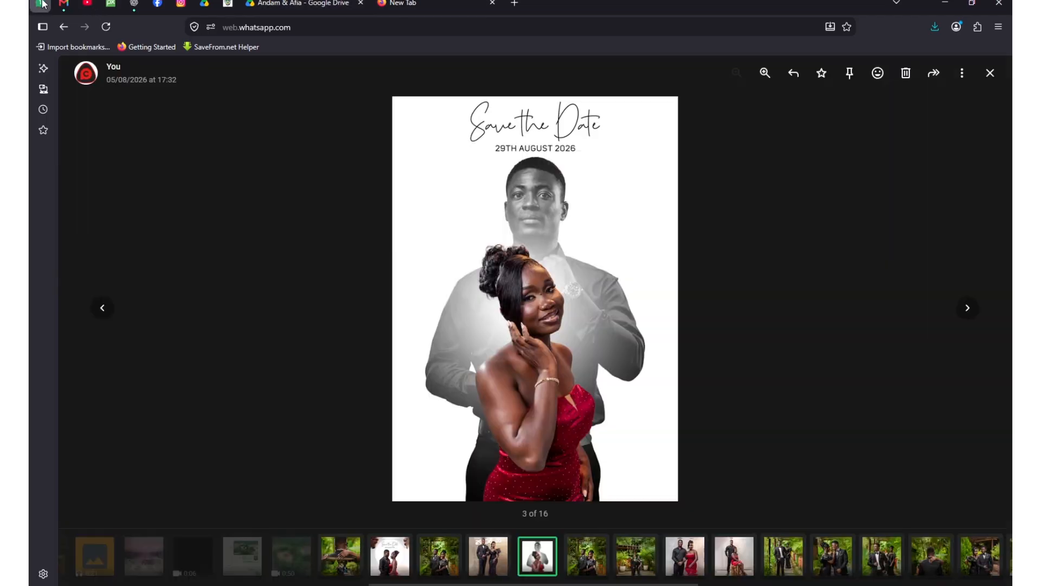
left_click(386, 564)
left_click(487, 569)
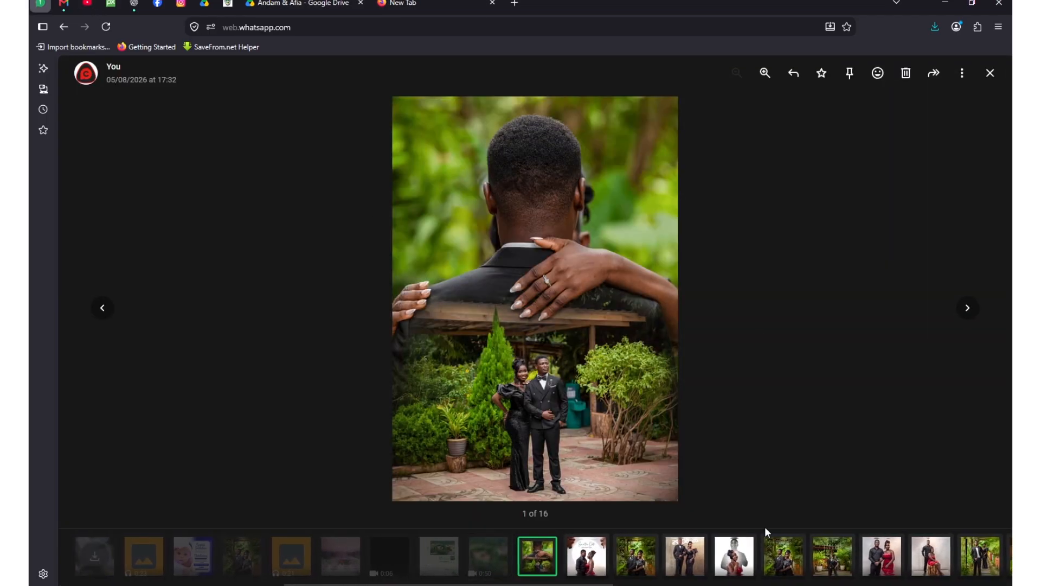
left_click(739, 569)
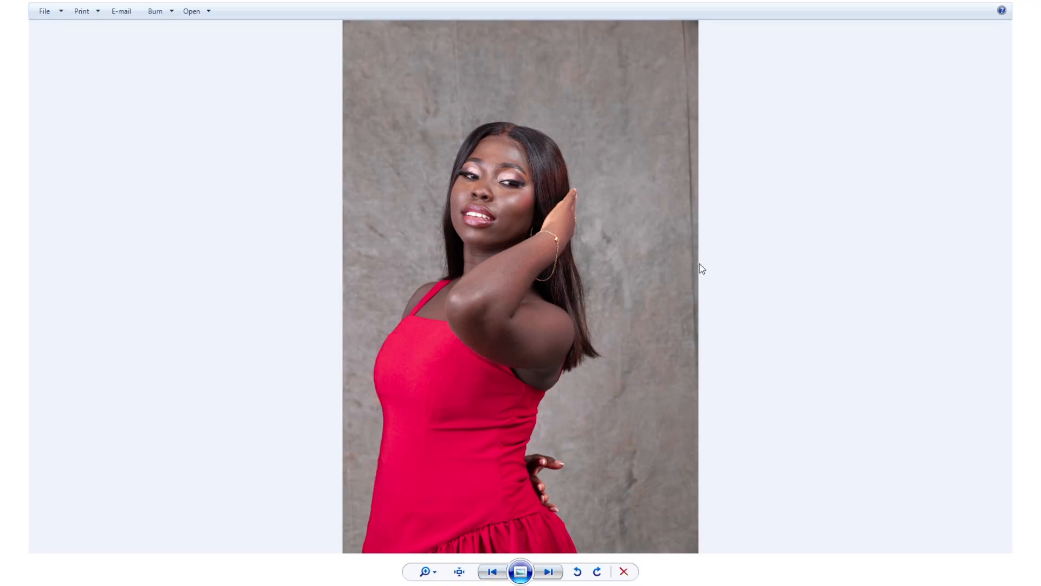
- Review the woman's and the man's studio portraits in the photo viewer and open them in Photoshop
left_click(545, 570)
left_click(493, 571)
right_click(503, 246)
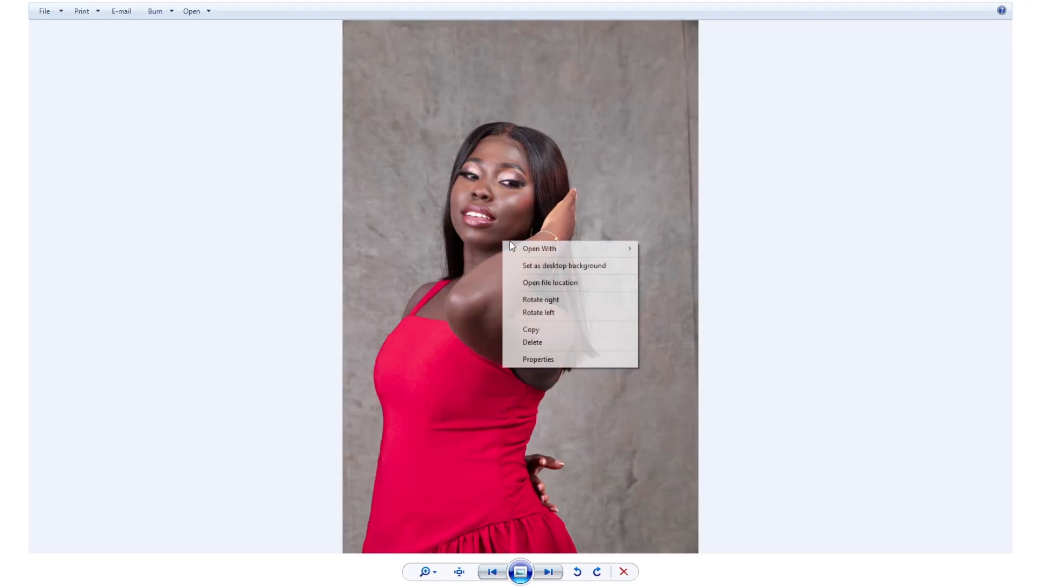
mouse_move(504, 245)
left_click(737, 301)
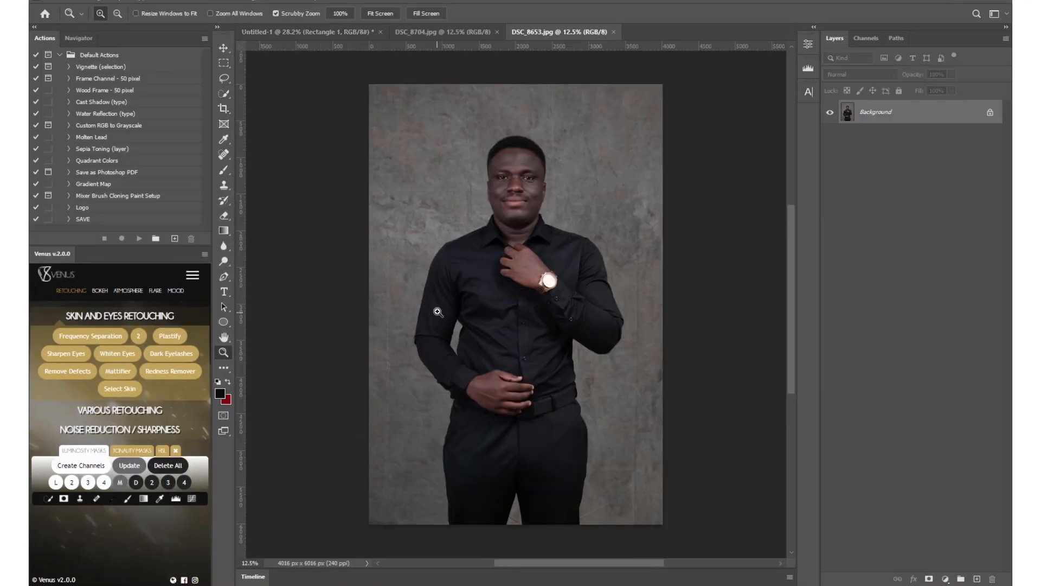
- Try to crop the sides of the man's photo to a width of 3200 px, and undo the crop
key("c")
left_click_drag(367, 305, 407, 304)
key("Return")
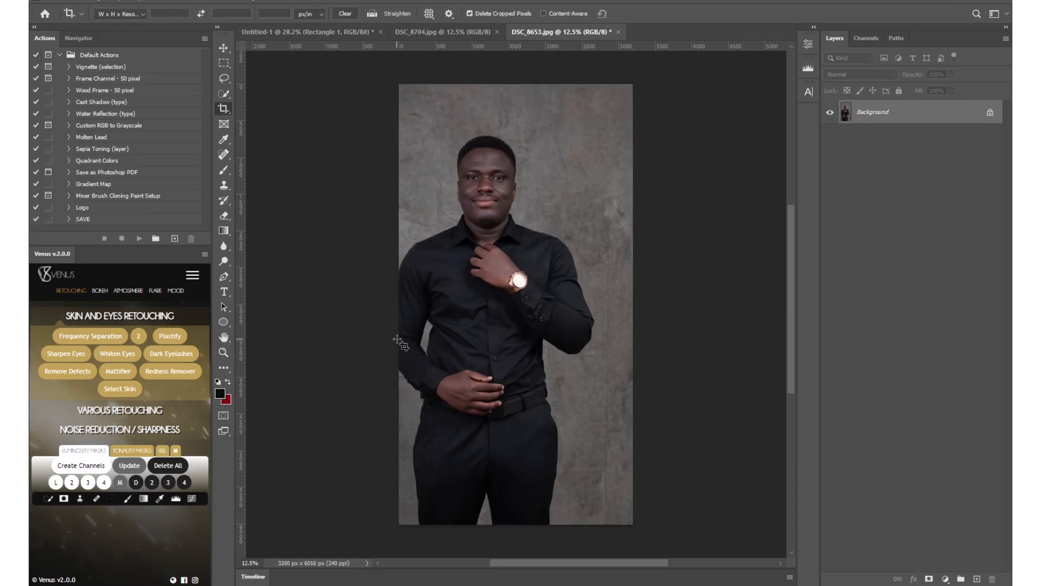
key("ctrl+z")
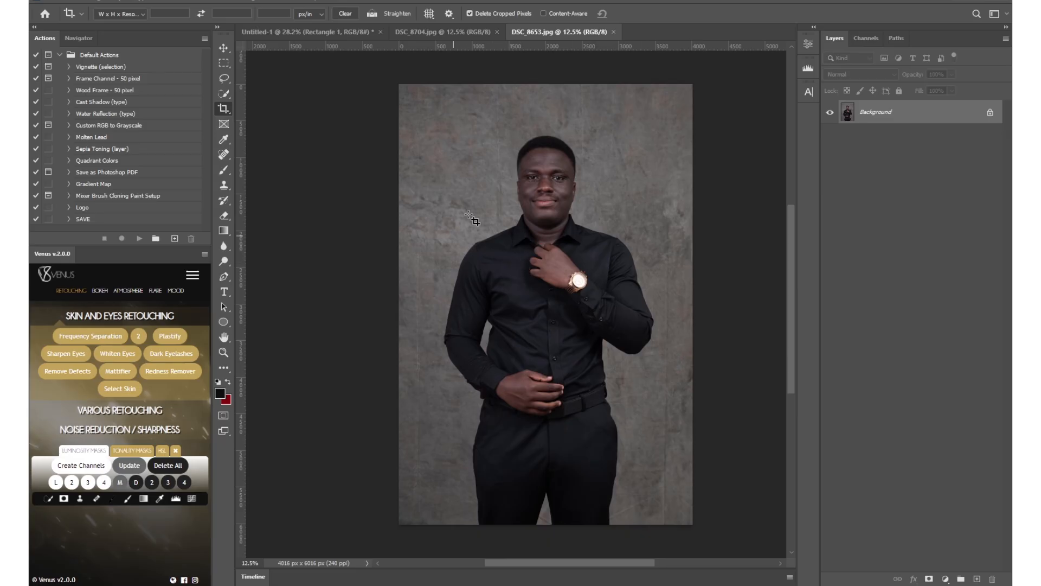
- Select the woman in DSC_8704.jpg using Select Subject with the Quick Selection Tool
left_click(445, 32)
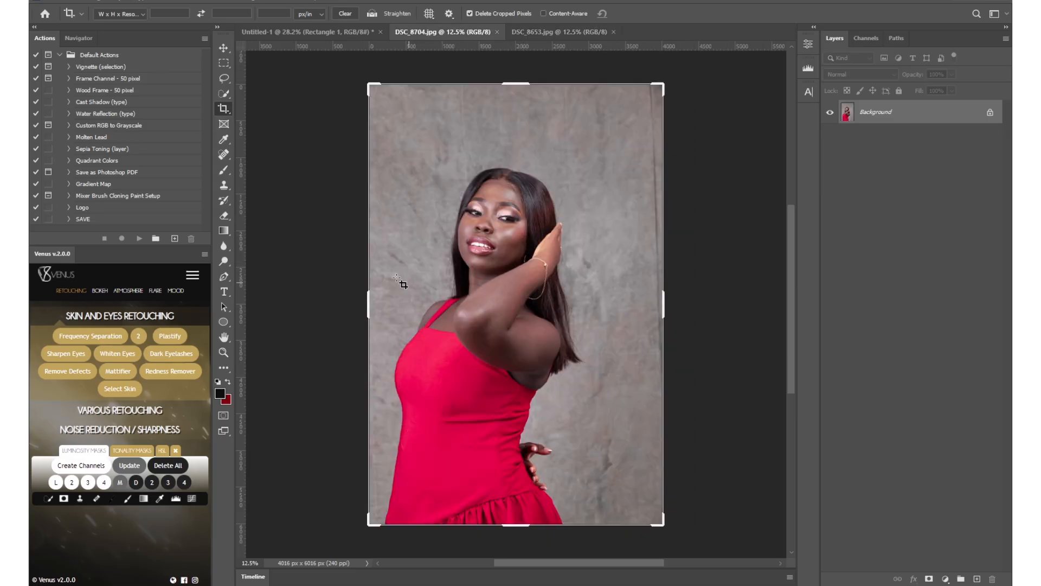
right_click(221, 94)
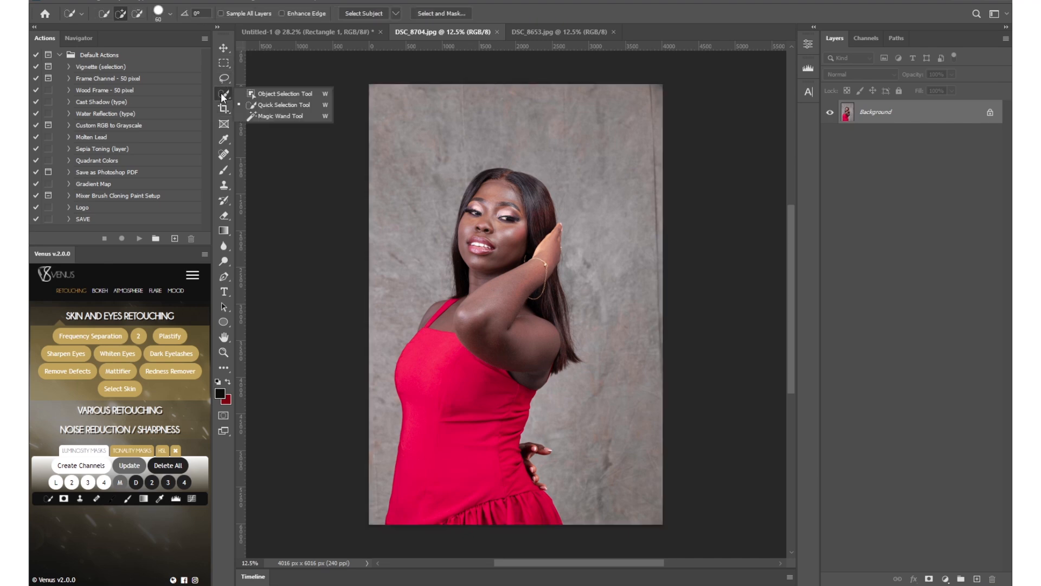
left_click(266, 106)
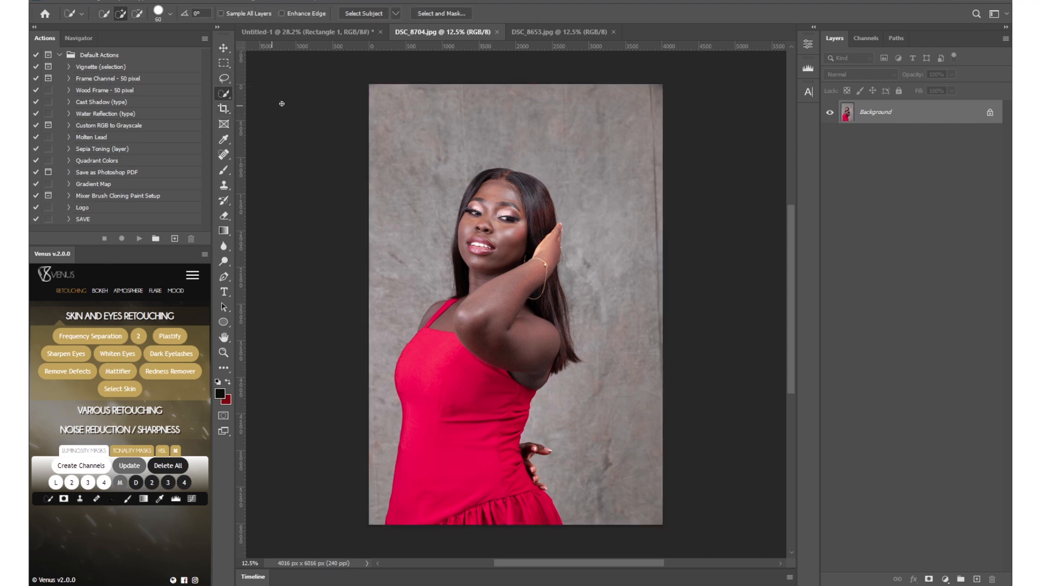
left_click(368, 13)
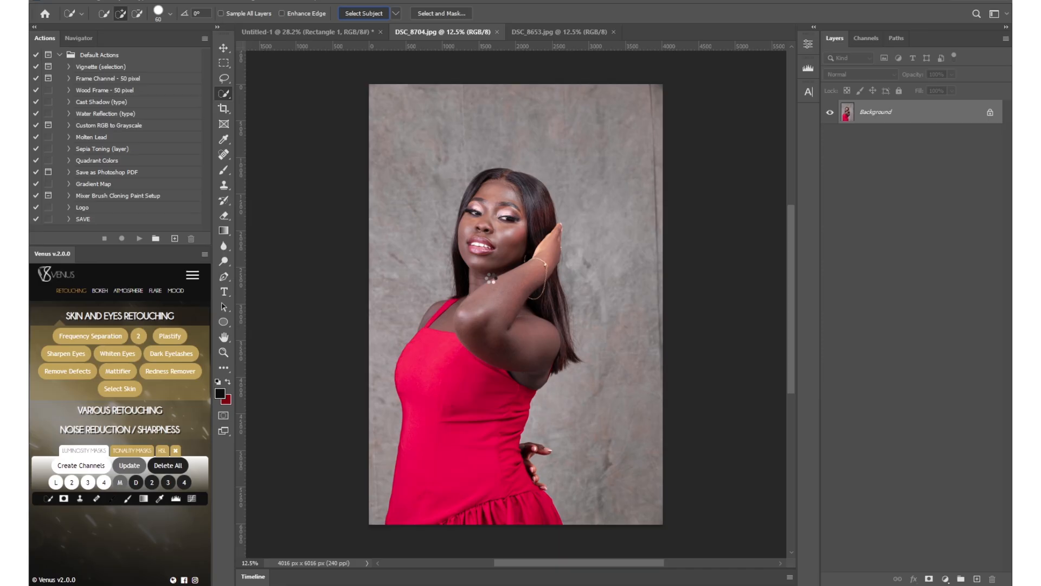
right_click(224, 93)
left_click(271, 102)
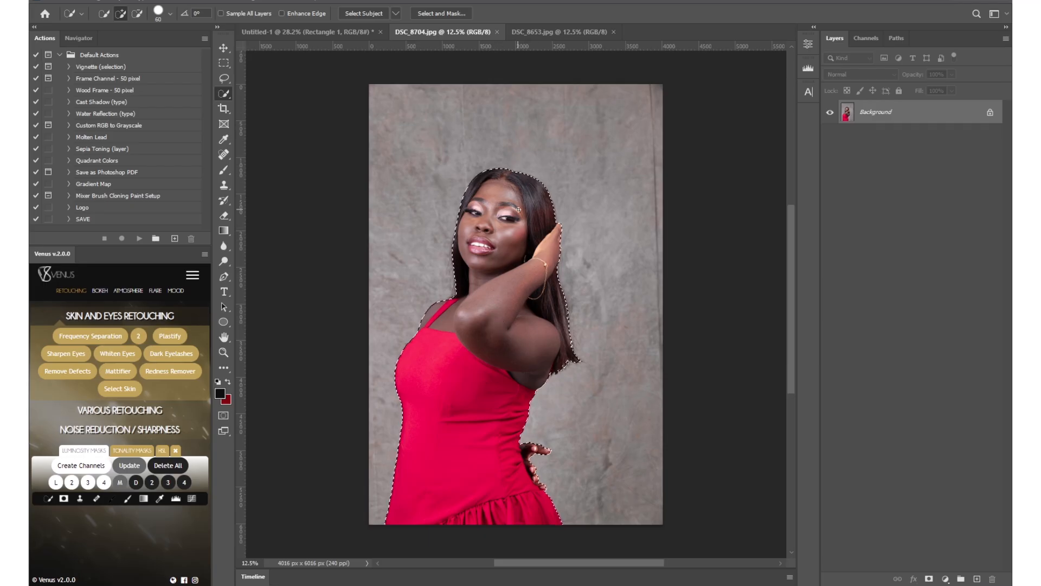
- Copy the selected woman to a new layer and move that cutout into the DSC_8653.jpg document
right_click(501, 216)
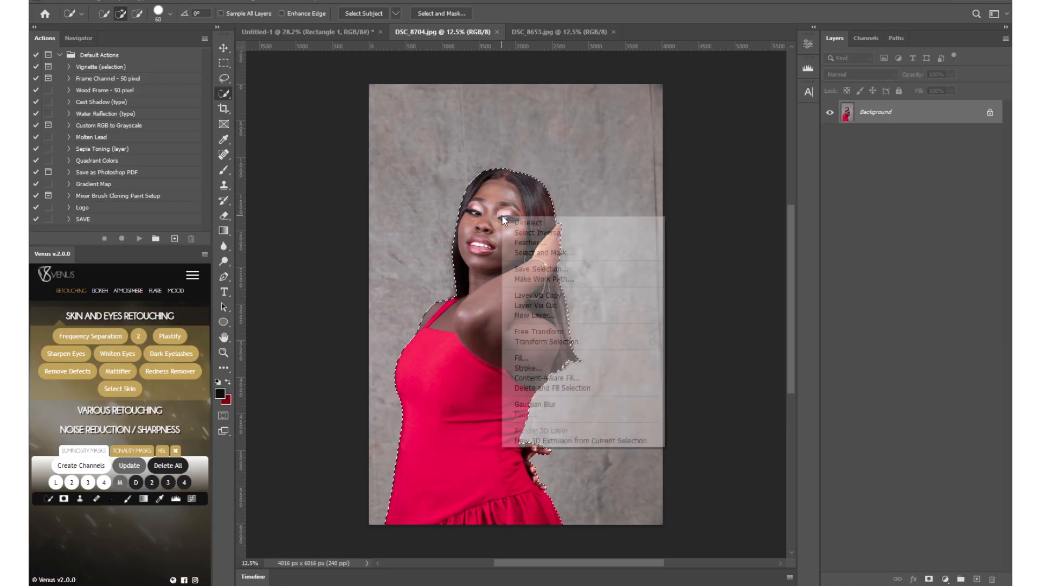
left_click(543, 297)
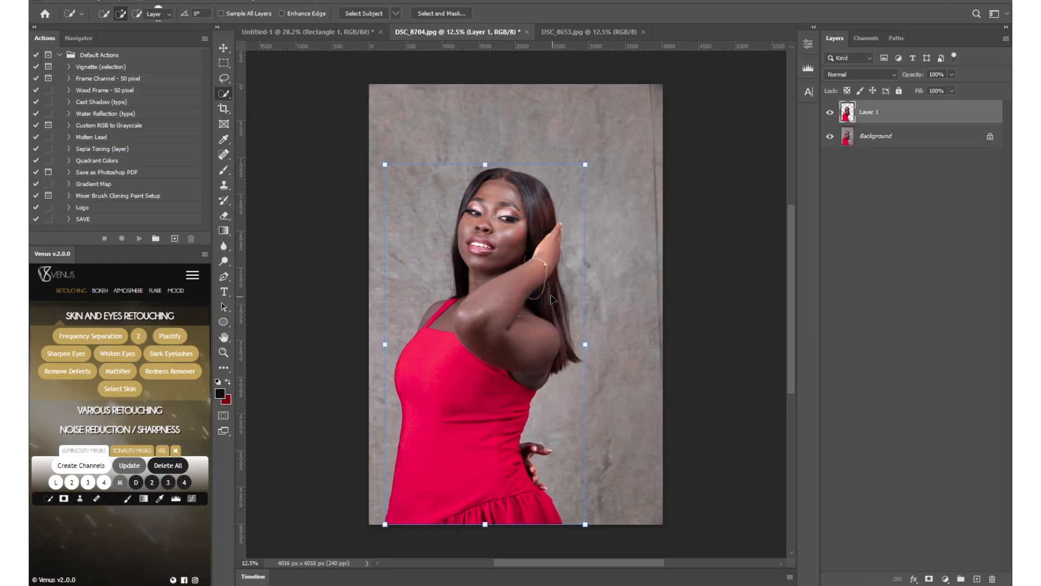
key("v")
left_click_drag(502, 270, 565, 34)
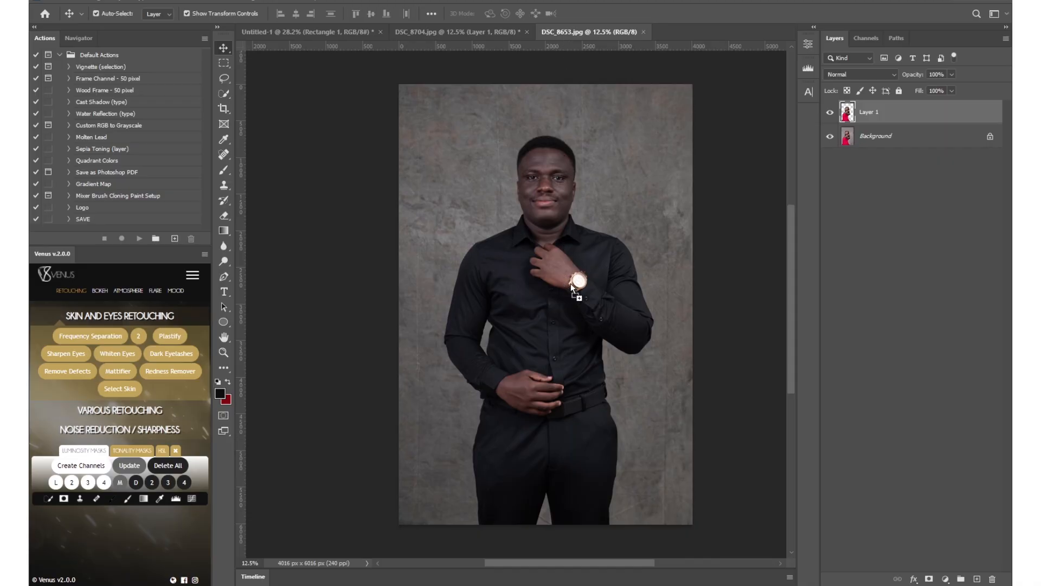
left_click_drag(561, 290, 607, 245)
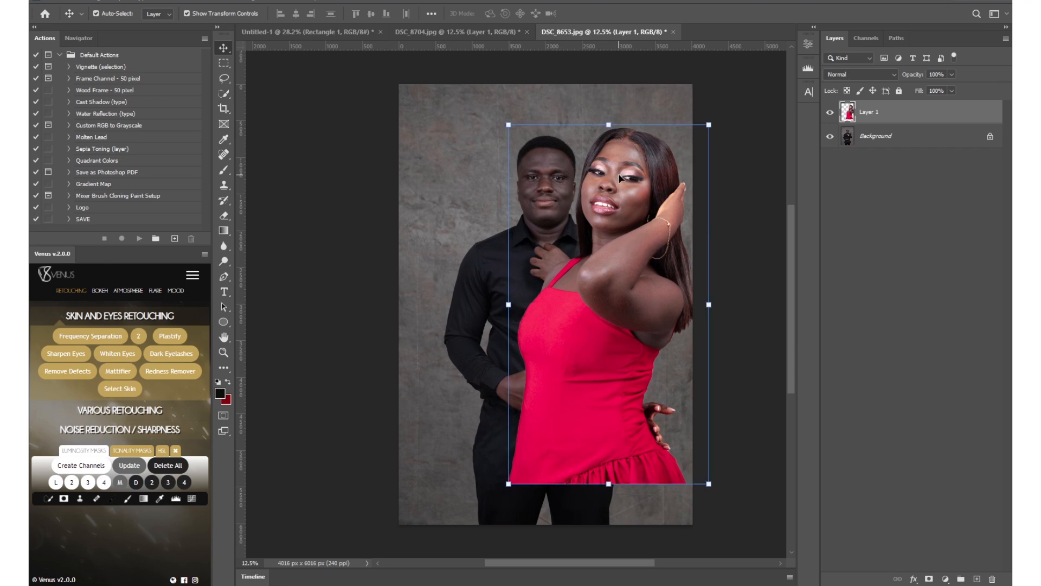
- Scale the woman's cutout to about 79.3% and place it in front of the man along the photo's lower edge
left_click_drag(620, 178, 619, 188)
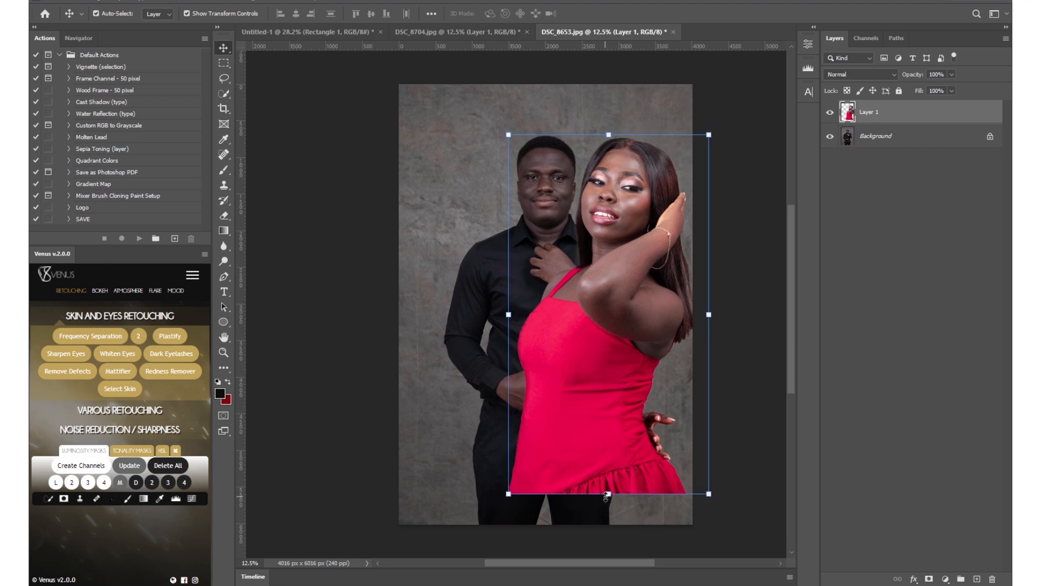
left_click_drag(607, 495, 603, 420)
mouse_move(606, 306)
left_mouse_down()
mouse_move(580, 315)
mouse_move(532, 302)
mouse_move(594, 307)
left_mouse_up()
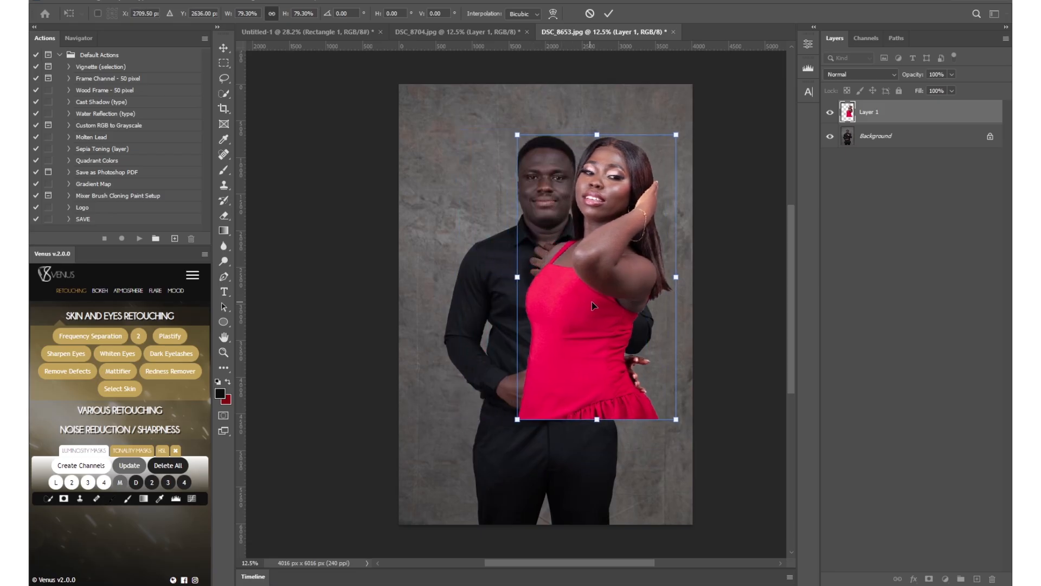
left_click_drag(615, 196, 571, 299)
left_click(609, 13)
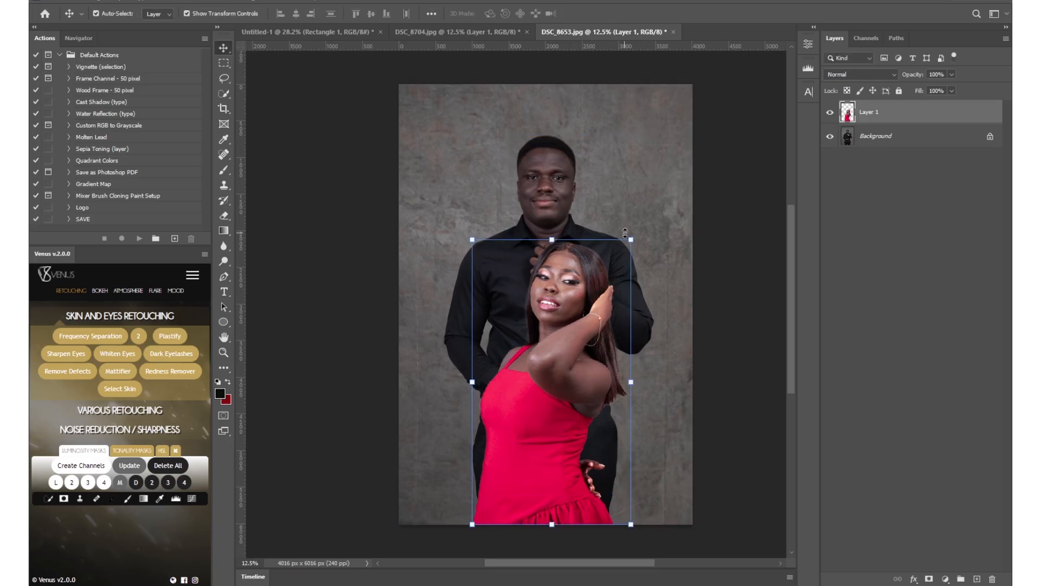
- Rename the woman's cutout layer as FEMALE
left_click(829, 113)
left_click(830, 113)
double_click(869, 112)
type("femALE")
- Hide the FEMALE layer and select the man on the Background layer with the Quick Selection Tool
left_click(872, 136)
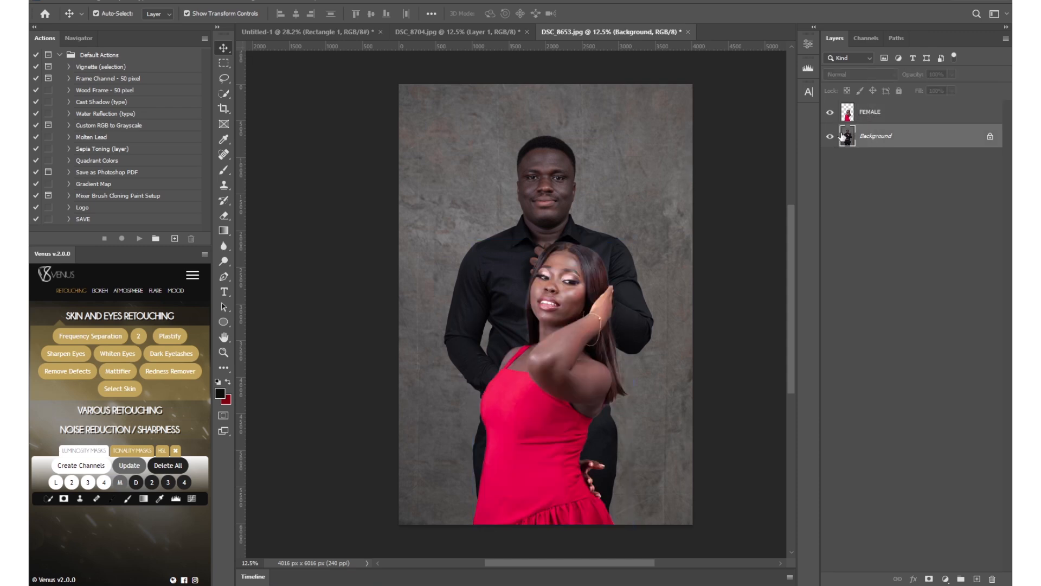
left_click(833, 113)
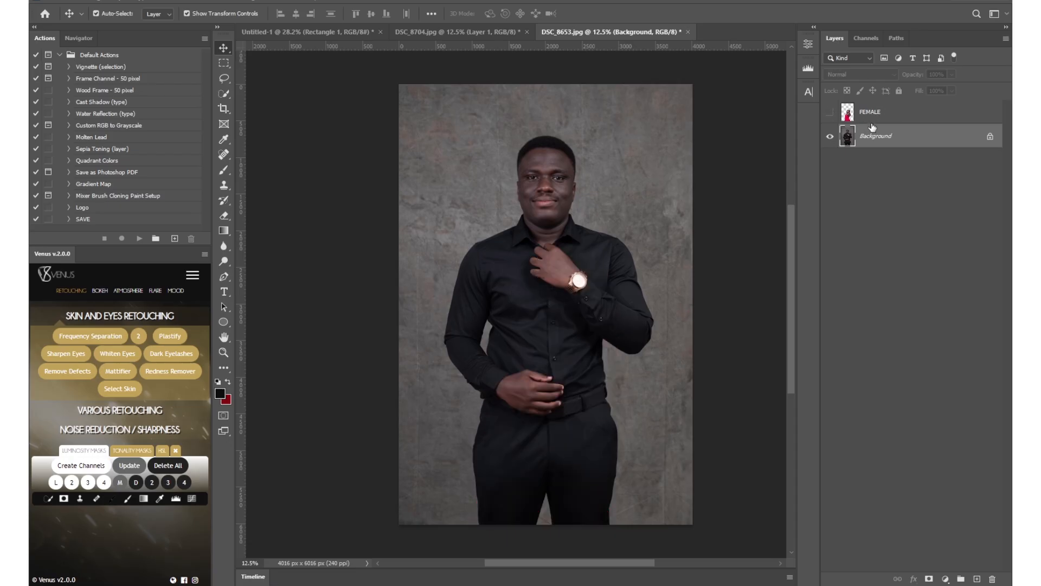
left_click(220, 92)
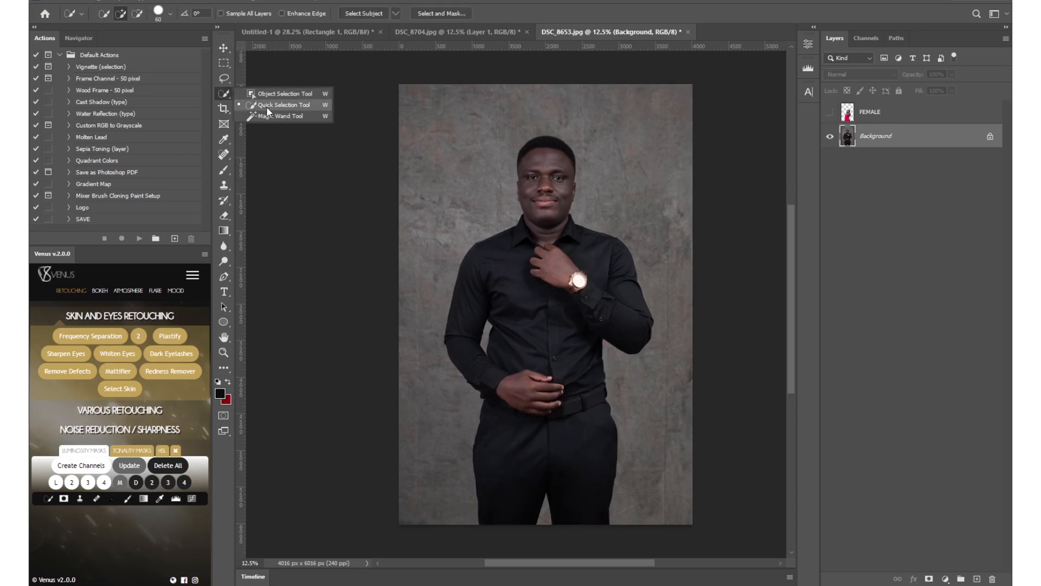
left_click(295, 104)
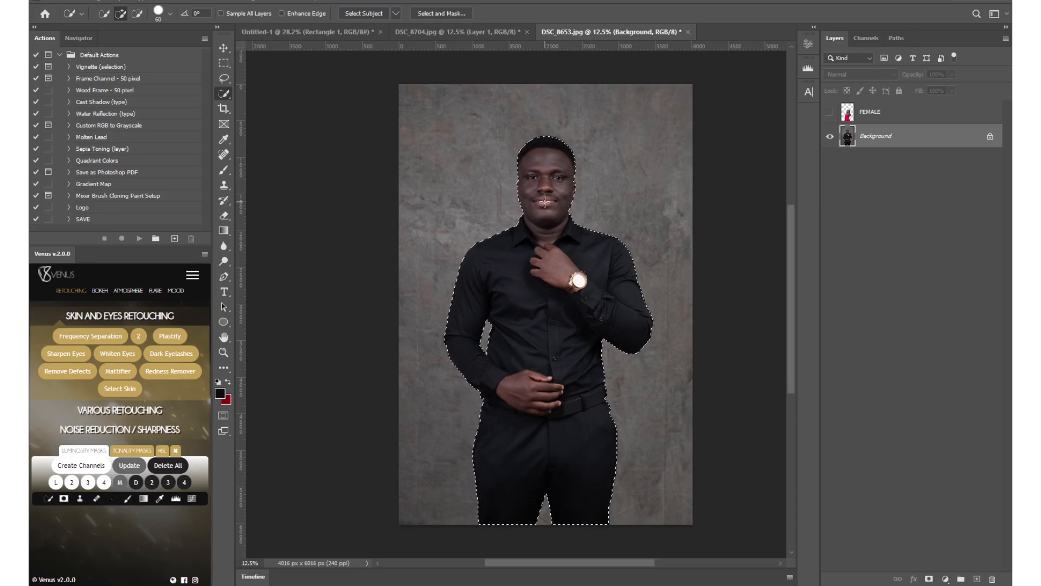
- Copy the selected man to a new layer and offset the copy upward and to the right of the original figure
right_click(556, 242)
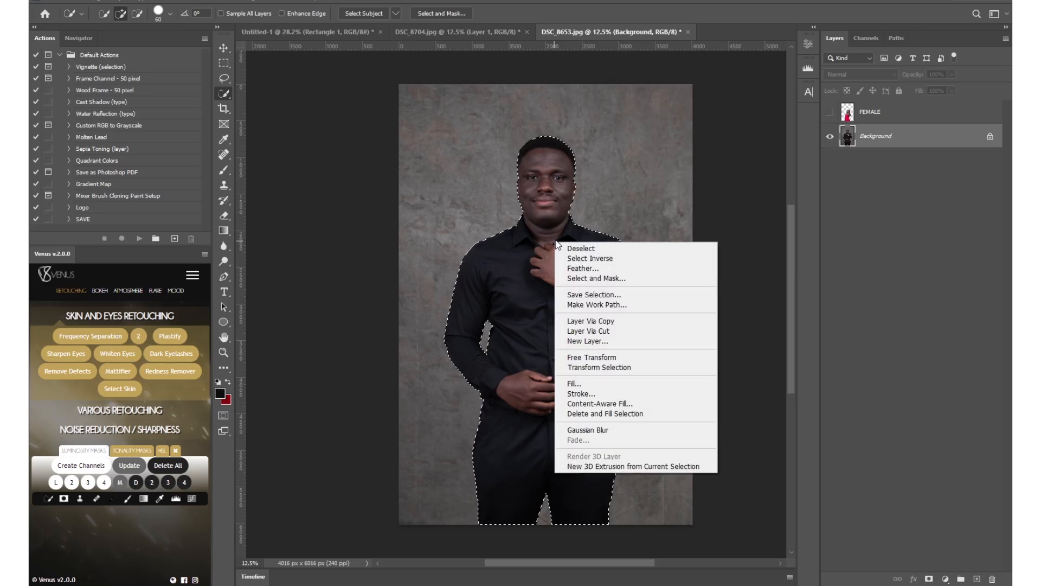
left_click(608, 321)
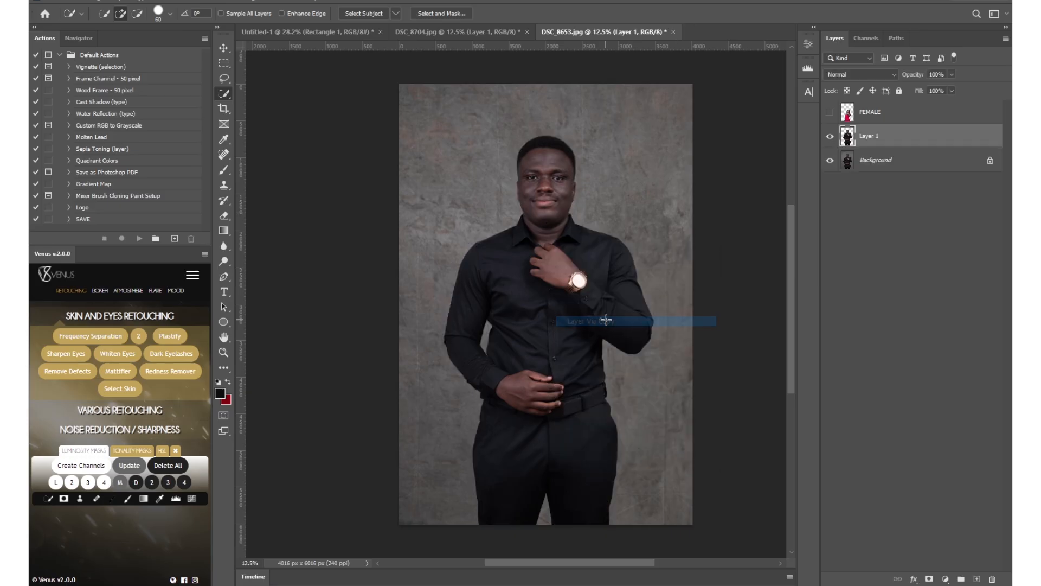
left_click(223, 46)
left_click_drag(634, 286, 618, 254)
- Unlock and delete the Background layer, and undo both changes
left_click(991, 159)
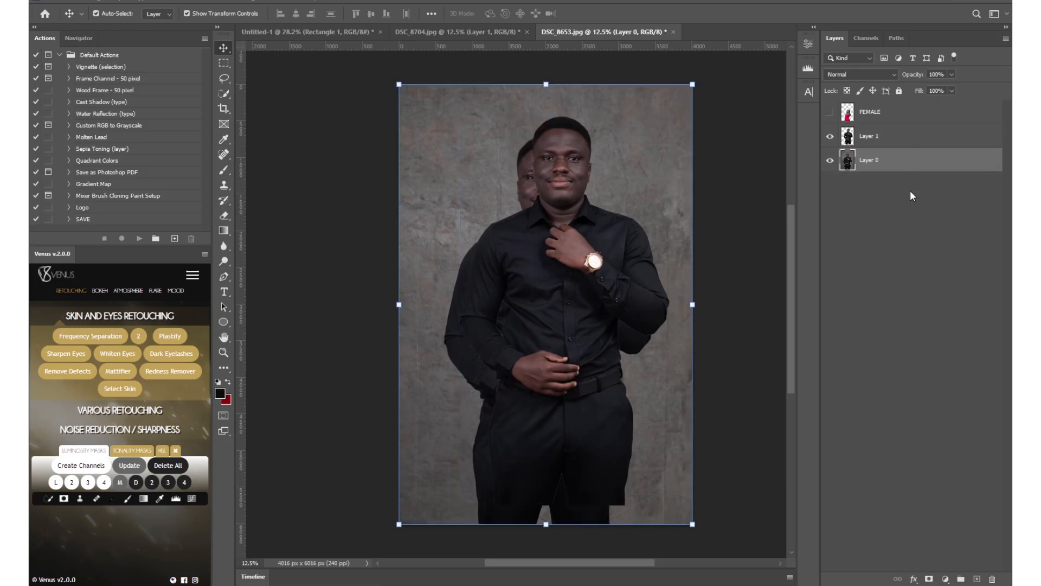
key("Delete")
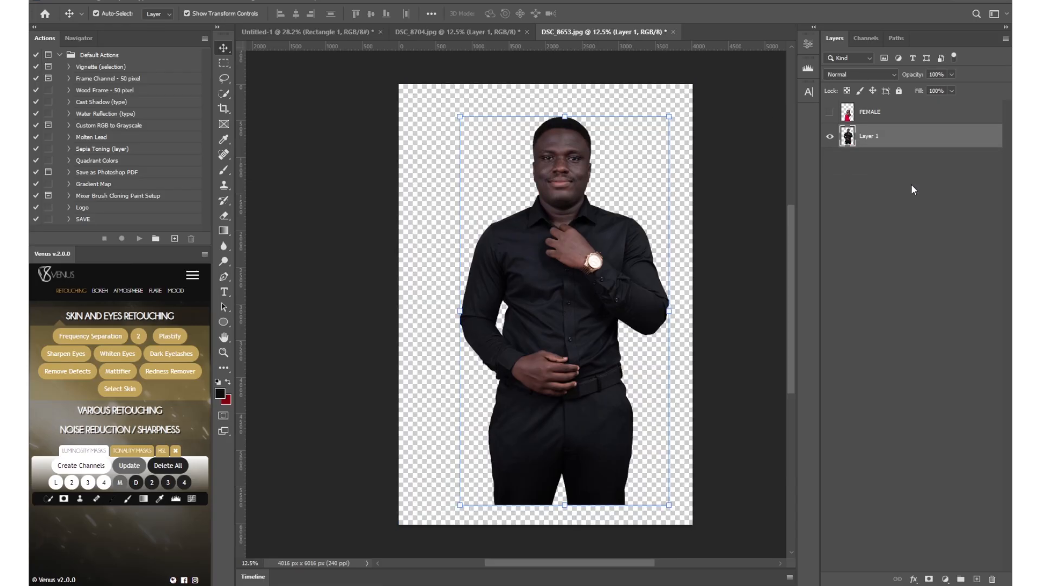
key("ctrl+z")
key("ctrl+z")
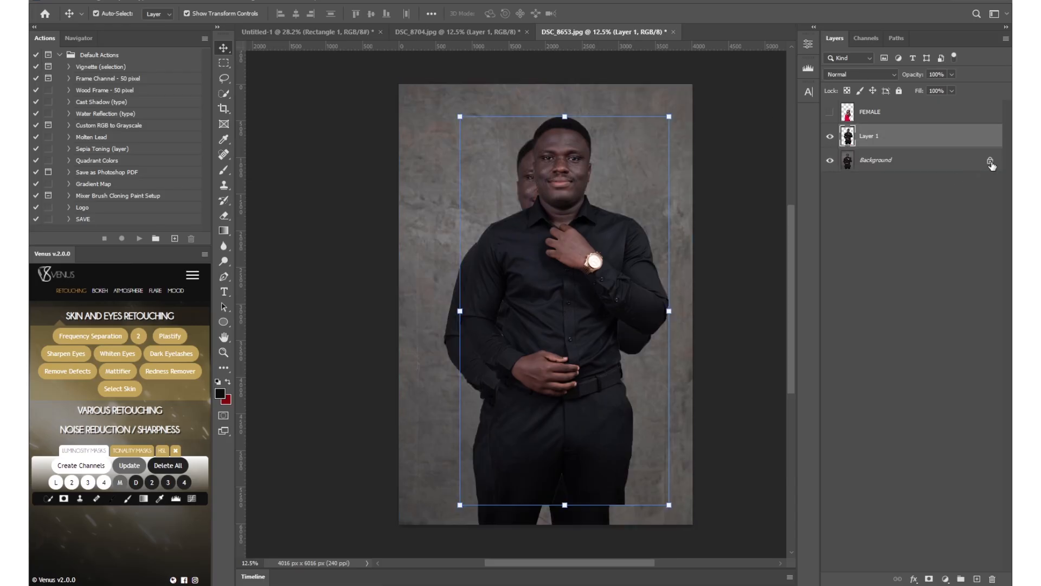
- Unlock the Background layer and delete it so only the man's cutout and the hidden FEMALE layer remain
left_click(961, 164)
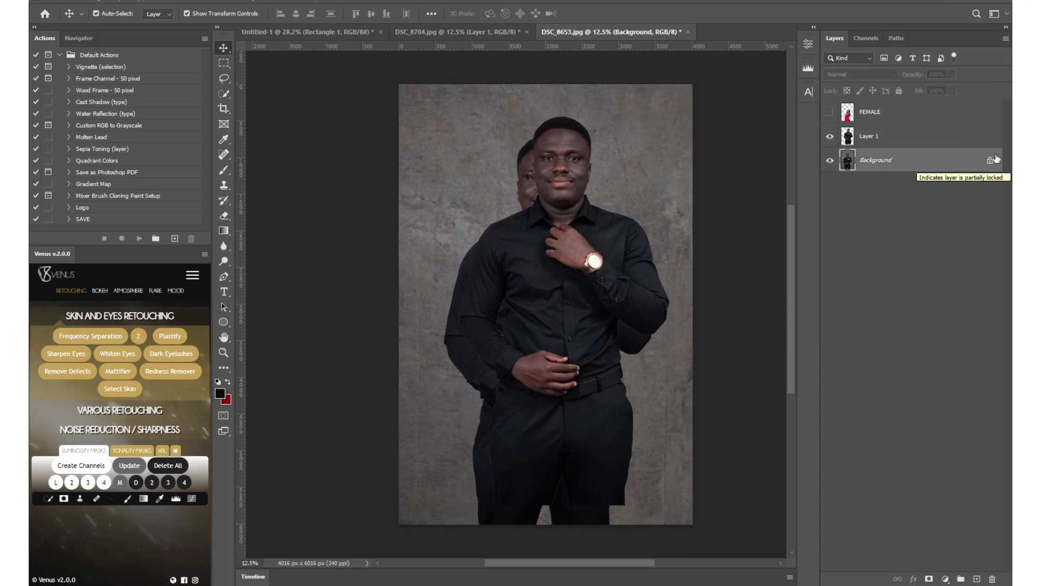
left_click(991, 162)
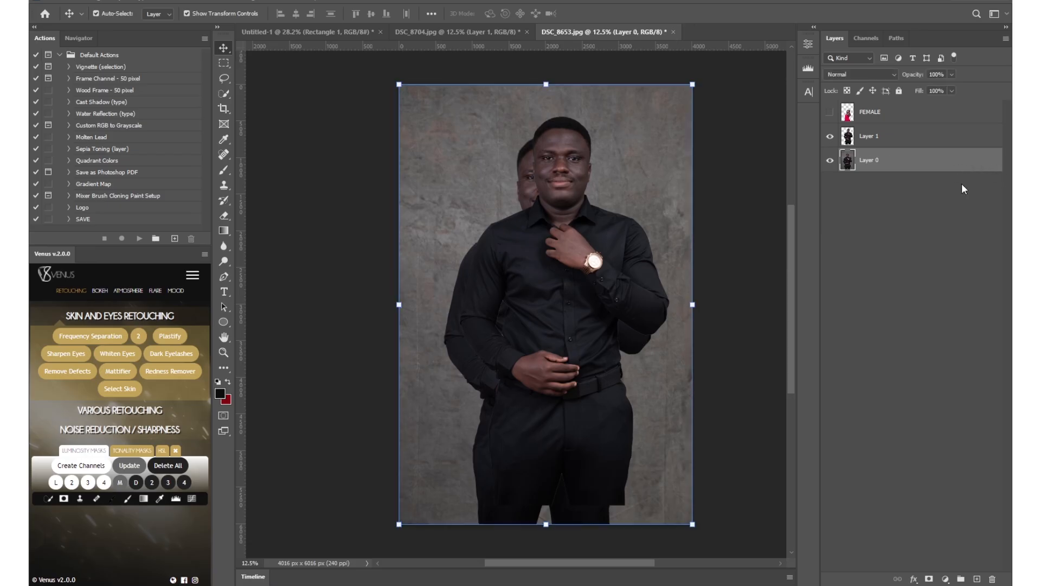
key("Delete")
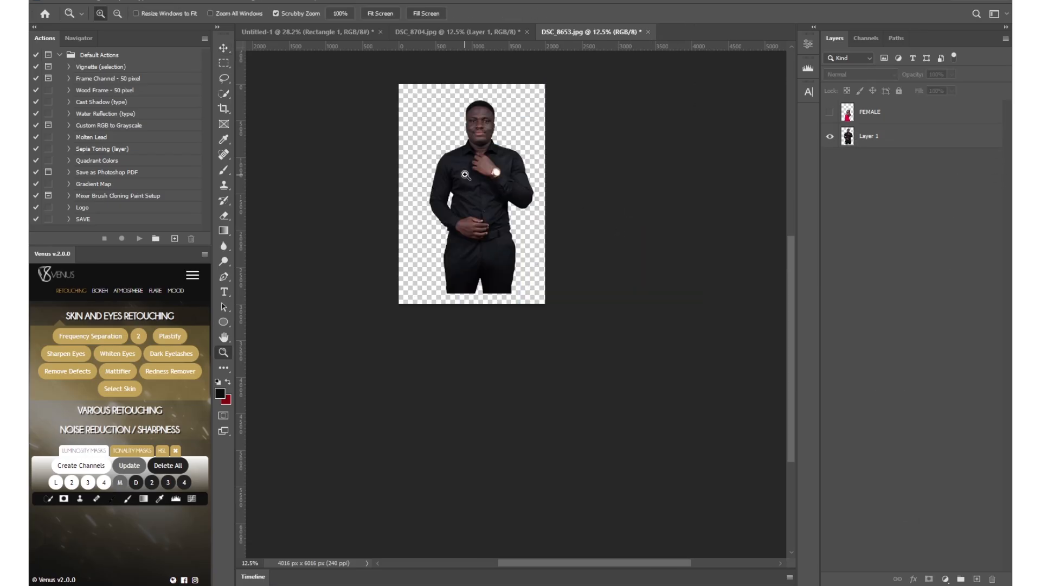
left_click_drag(470, 114, 521, 115)
left_click_drag(510, 192, 537, 220)
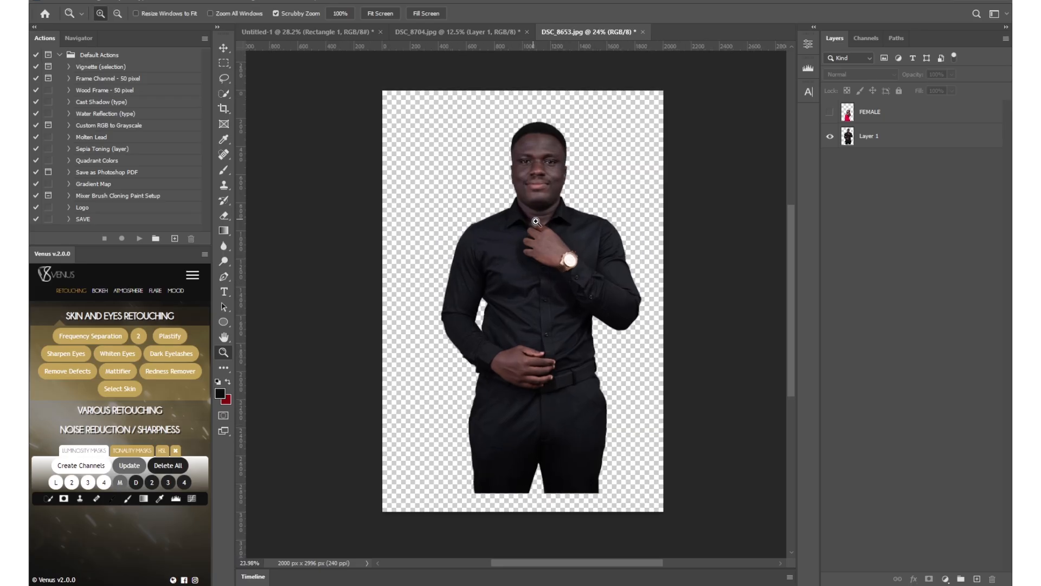
- Add a white (ffffff) Solid Color fill layer, name it BACKGROUND, and place it beneath the man's layer
left_click(944, 580)
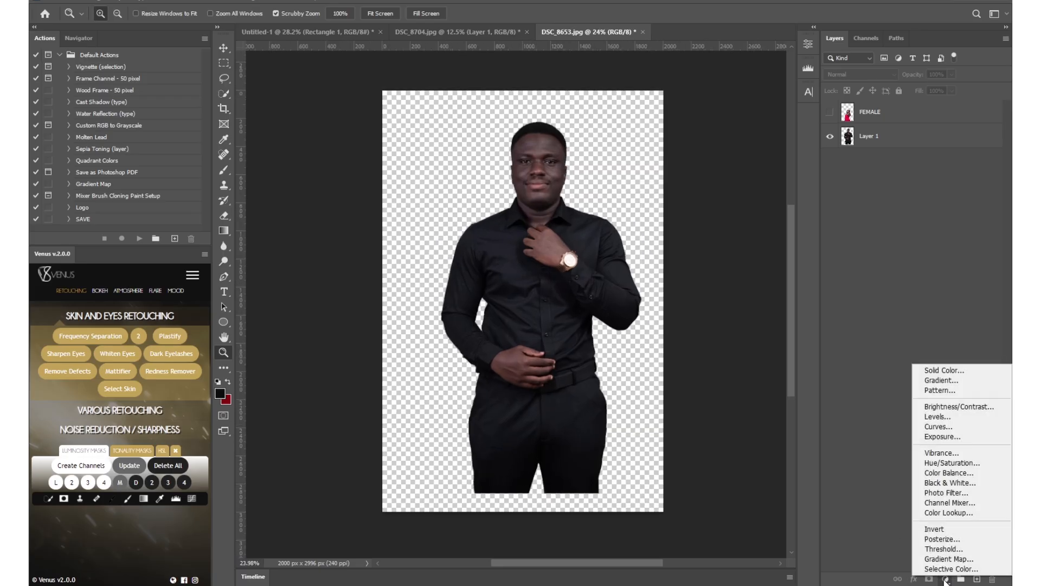
left_click(943, 369)
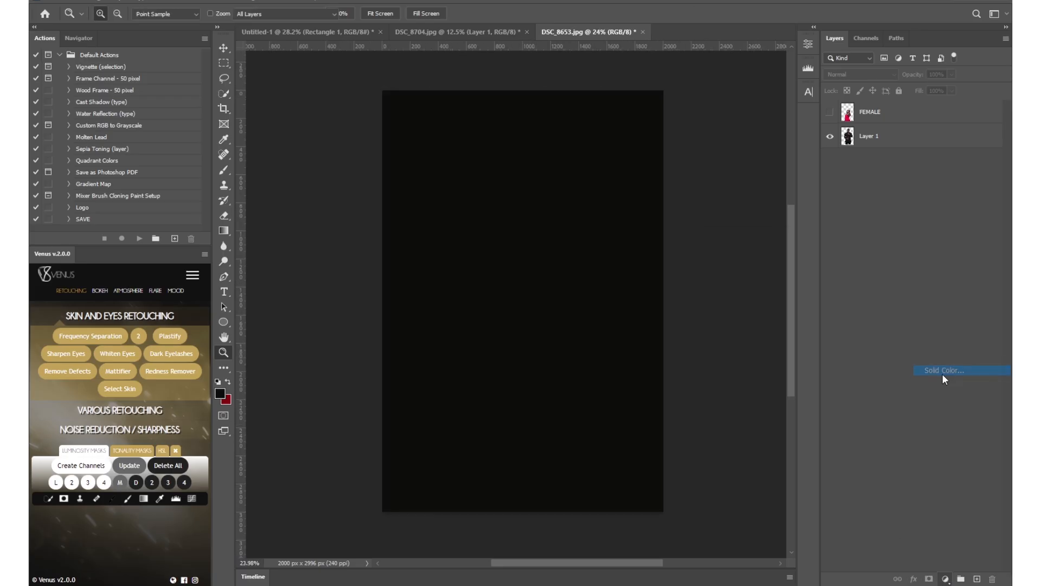
type("ffffff")
left_click(950, 22)
double_click(901, 112)
type("BACKGROUND")
key("Return")
left_click_drag(898, 113, 902, 236)
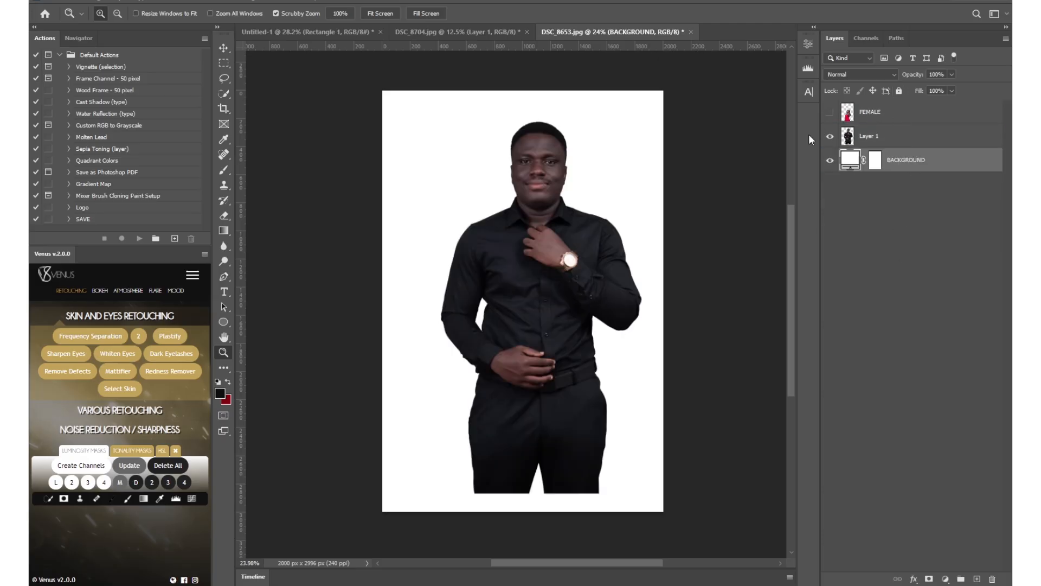
- Move the man's cutout down and slightly left so his legs meet the canvas's lower edge
left_click(867, 137)
key("v")
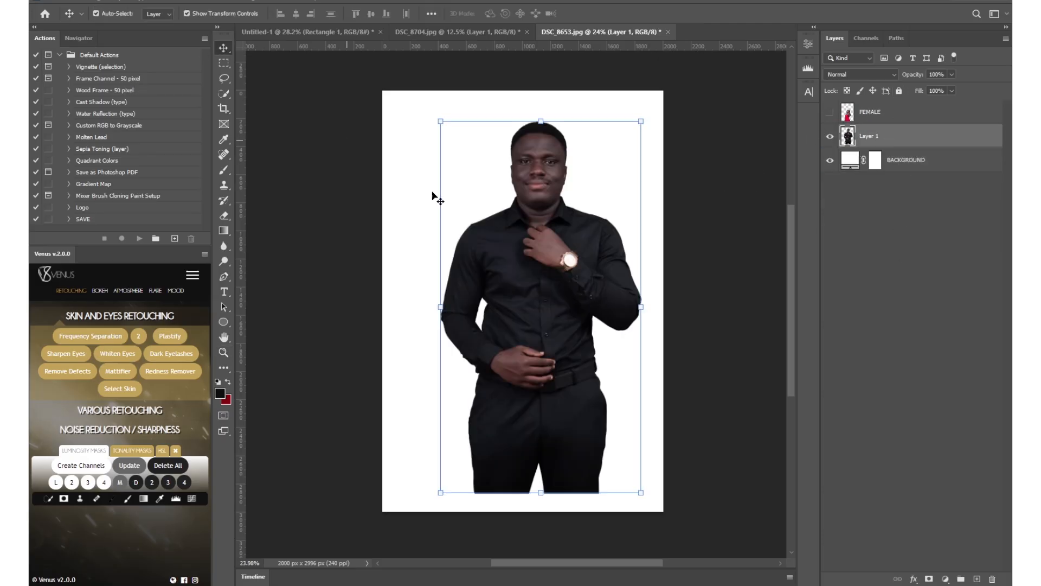
left_click_drag(535, 239, 519, 252)
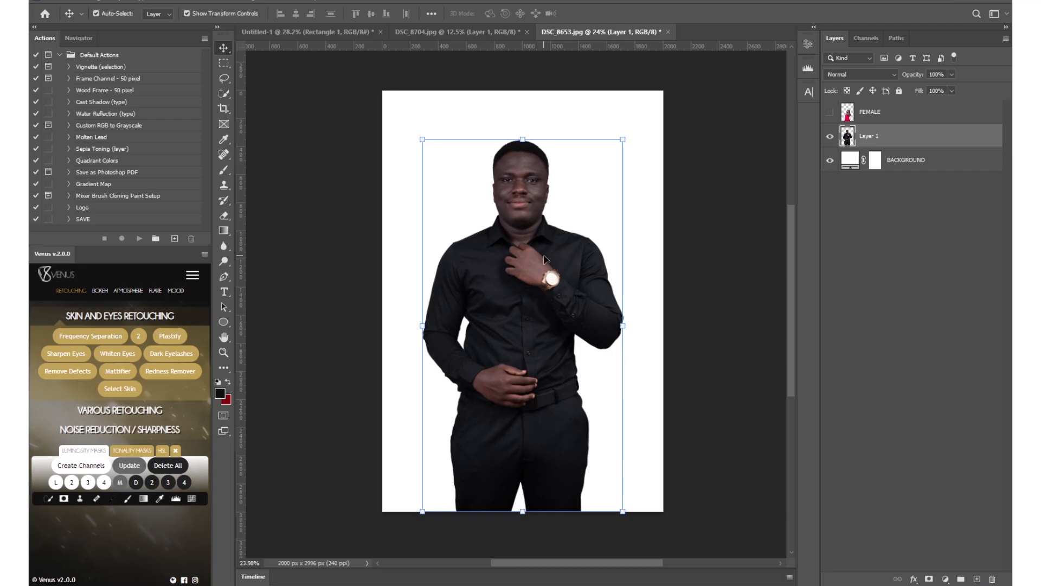
- Extend the canvas on both sides with the Crop Tool to a width of about 2216 px
key("c")
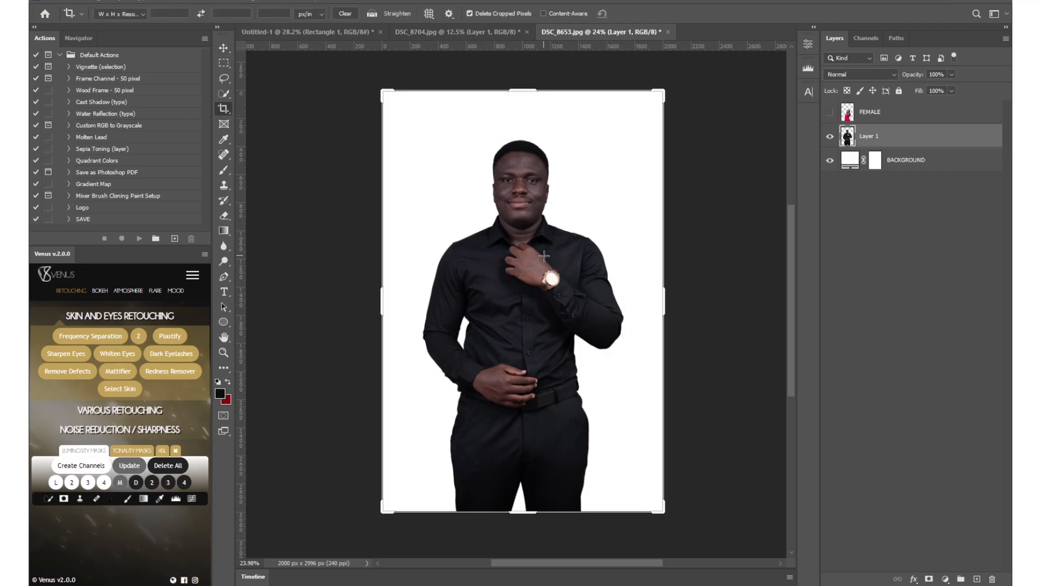
left_click_drag(383, 296, 373, 298)
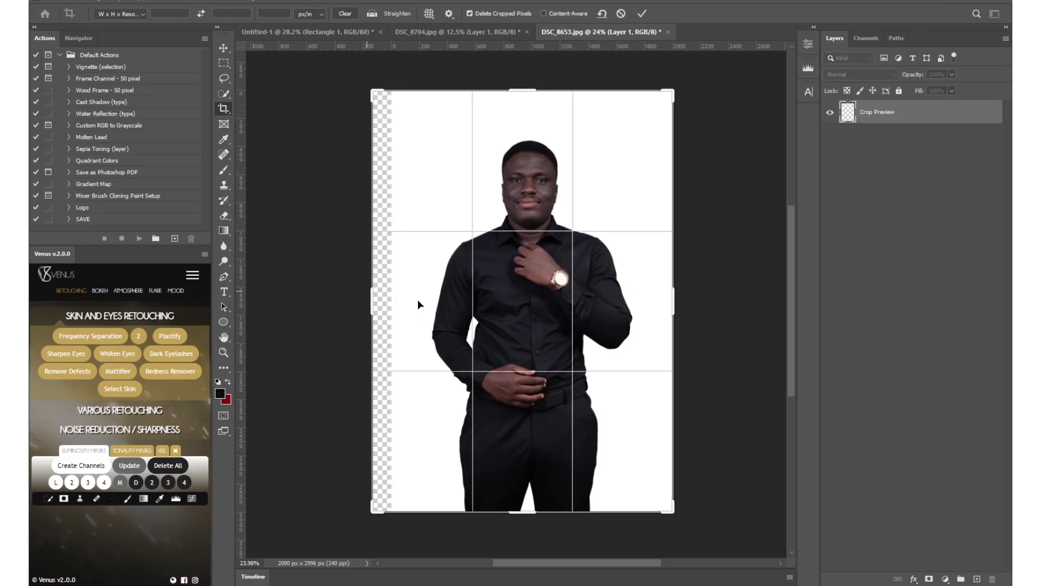
left_click_drag(669, 309, 677, 304)
key("Return")
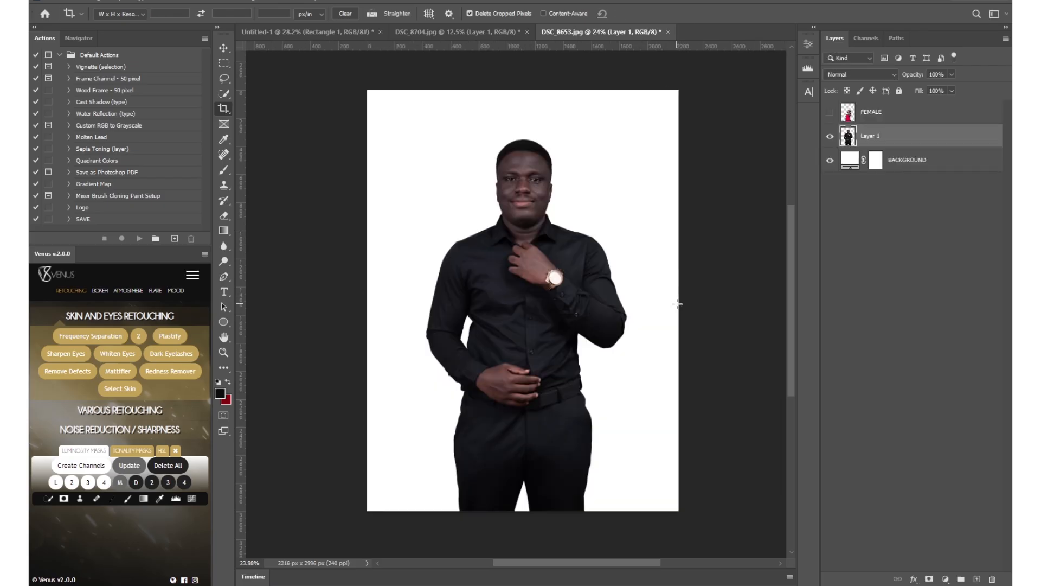
- Scale the man's cutout down to about 96.22% and nudge it left to centre it on the canvas
key("v")
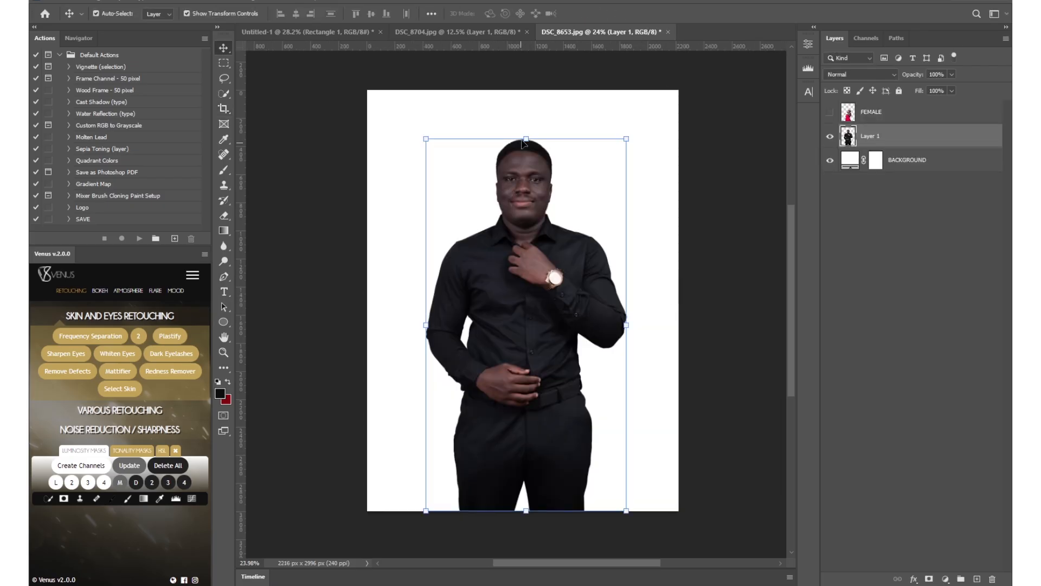
left_click_drag(528, 133, 528, 153)
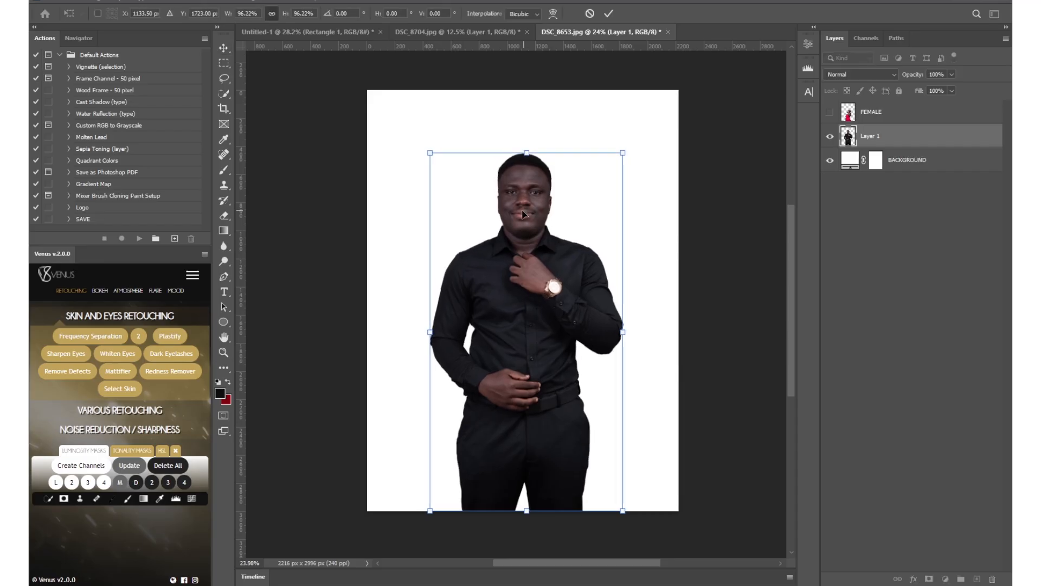
left_click_drag(526, 213, 522, 213)
key("Return")
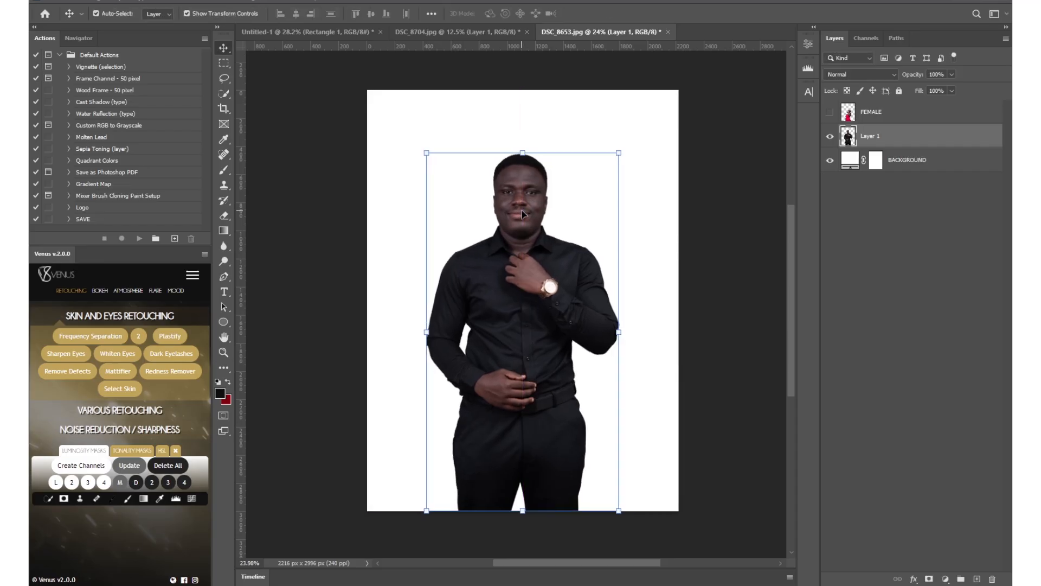
- Show the FEMALE layer, scale the woman down to about 95.92%, and shift her slightly left in front of the man
left_click(831, 114)
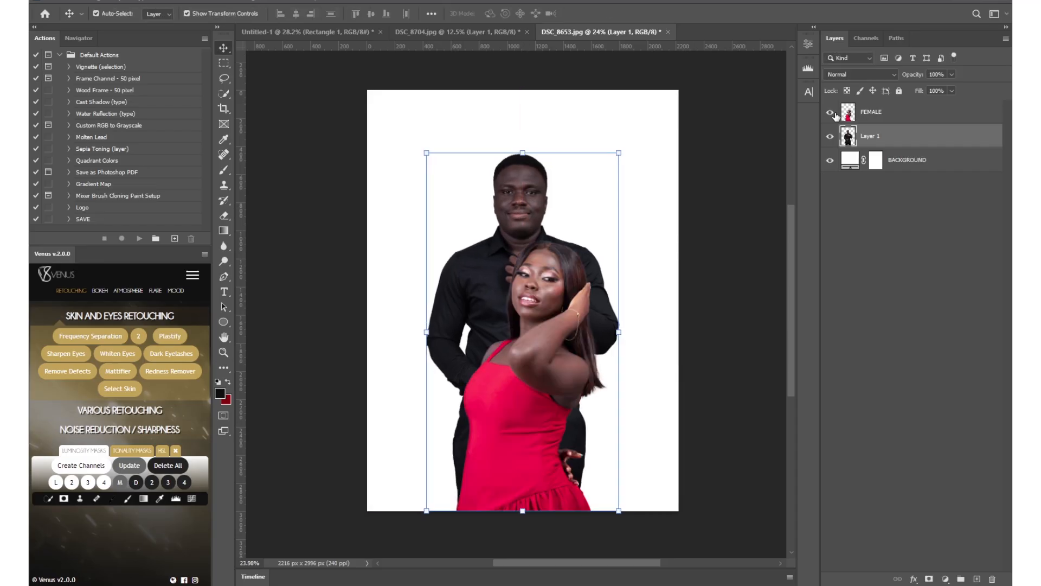
left_click(880, 115)
left_click_drag(533, 236, 533, 248)
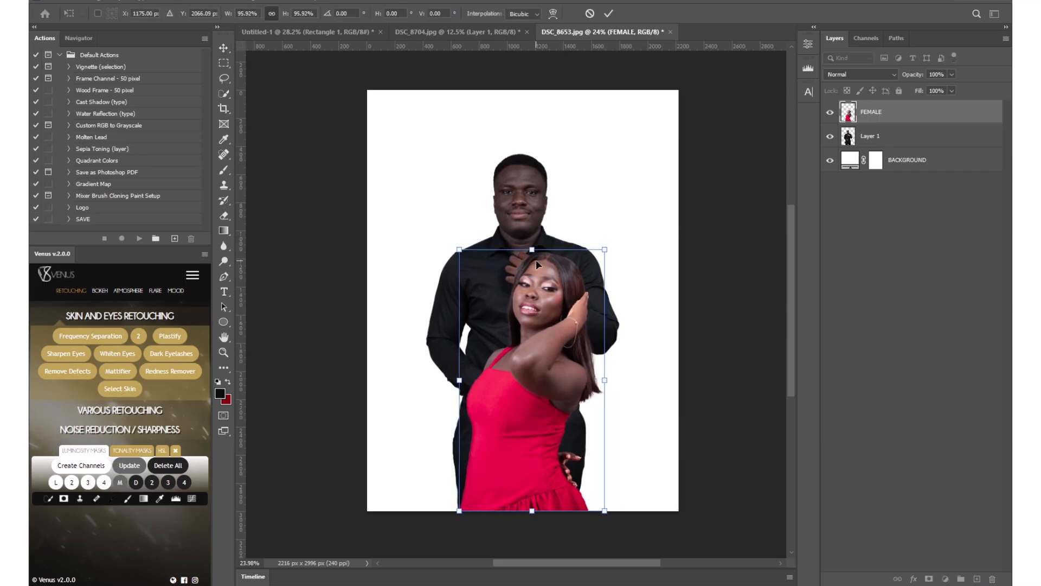
key("Return")
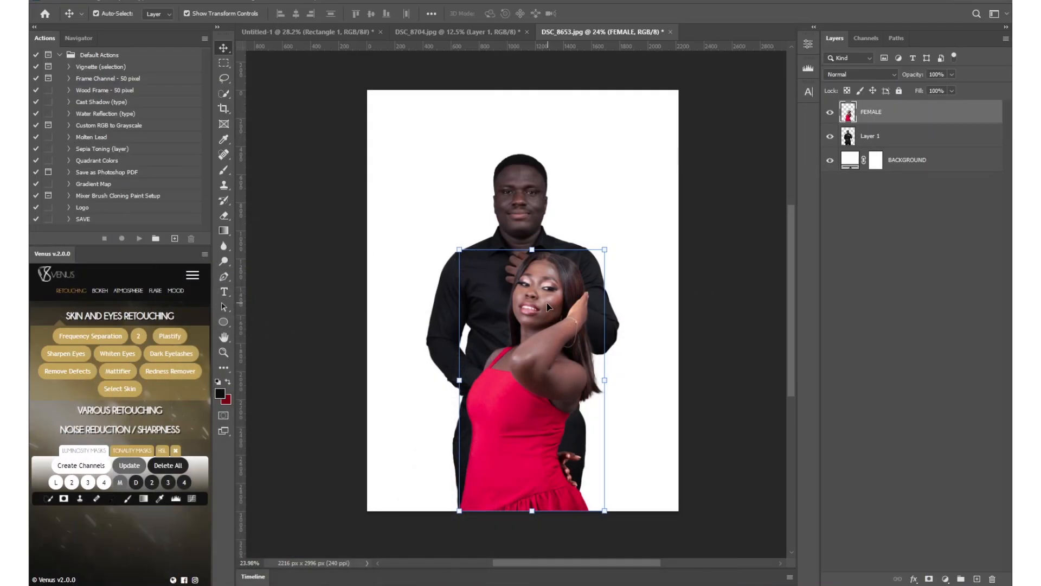
left_click_drag(542, 314, 533, 313)
left_click(884, 293)
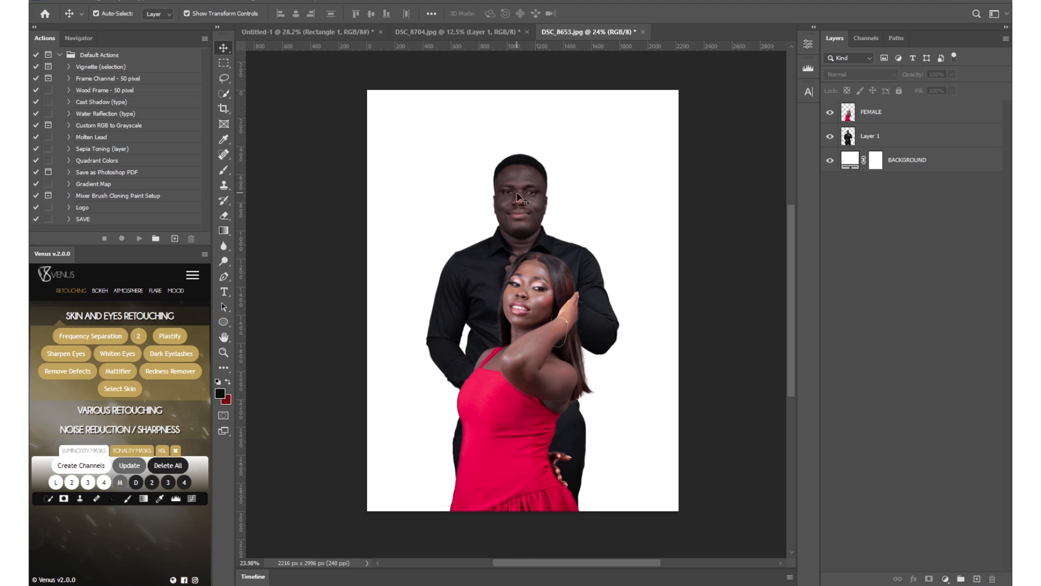
- Rename the man's layer MALE and add a Brightness/Contrast adjustment above it with Brightness at 75
left_click(872, 138)
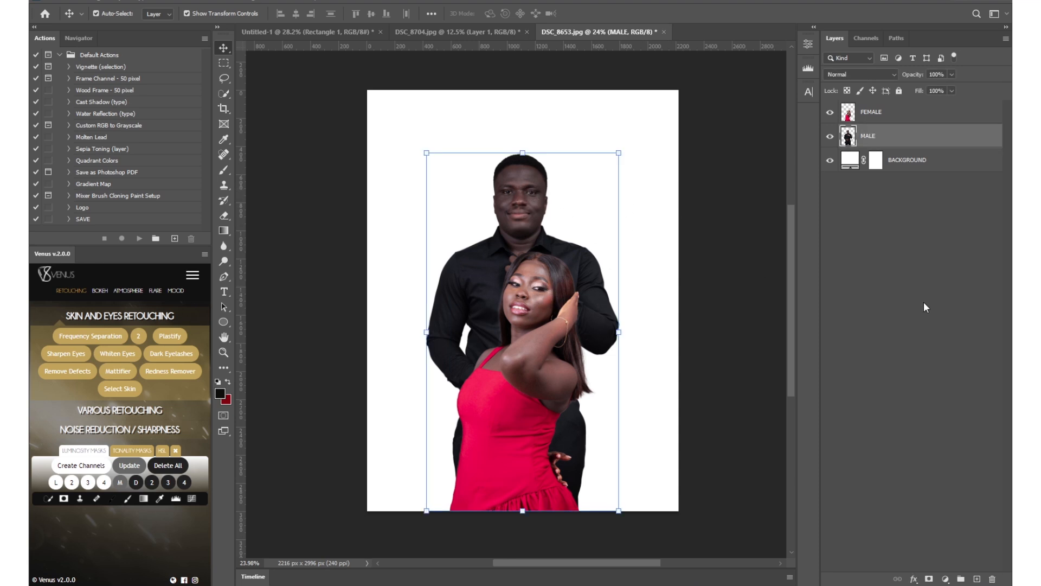
left_click(946, 578)
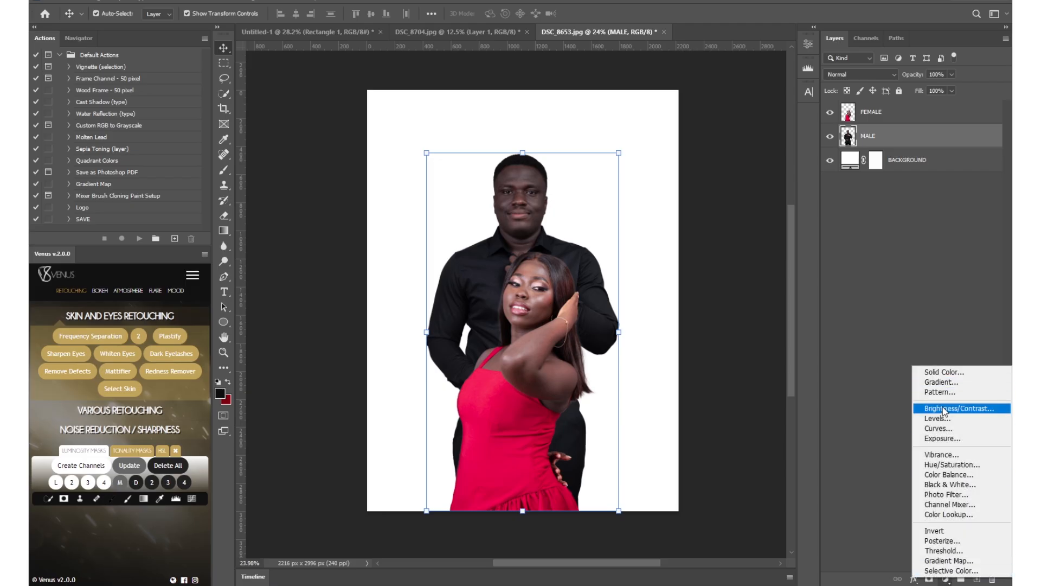
left_click(965, 412)
left_click_drag(707, 107, 742, 109)
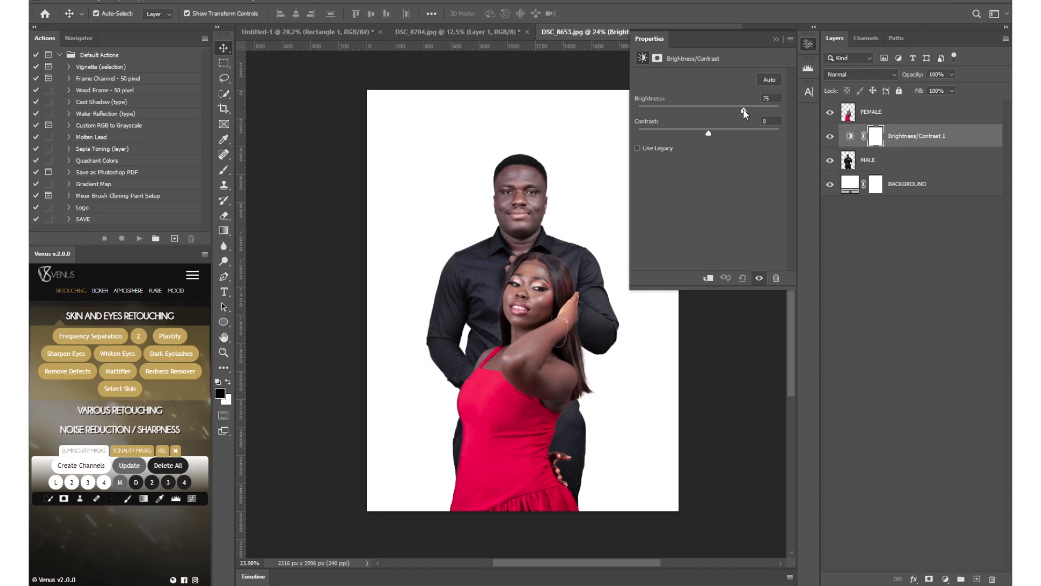
left_click(804, 47)
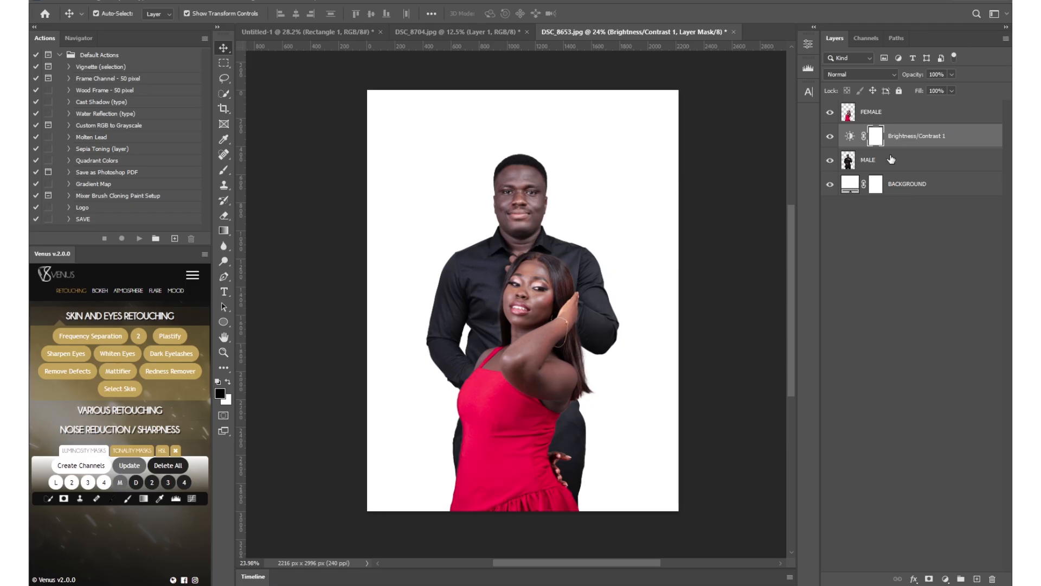
- Clip the Brightness/Contrast adjustment to the MALE layer and set its Brightness to 50
left_click_drag(909, 141, 909, 146)
left_click(909, 145, "alt")
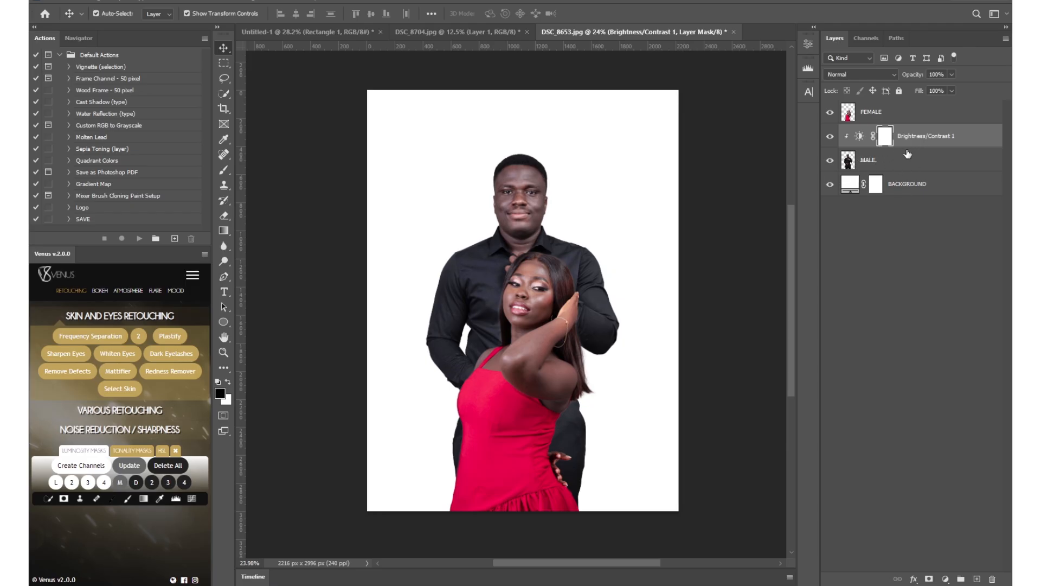
left_click(830, 185)
double_click(859, 136)
left_click_drag(734, 108, 731, 109)
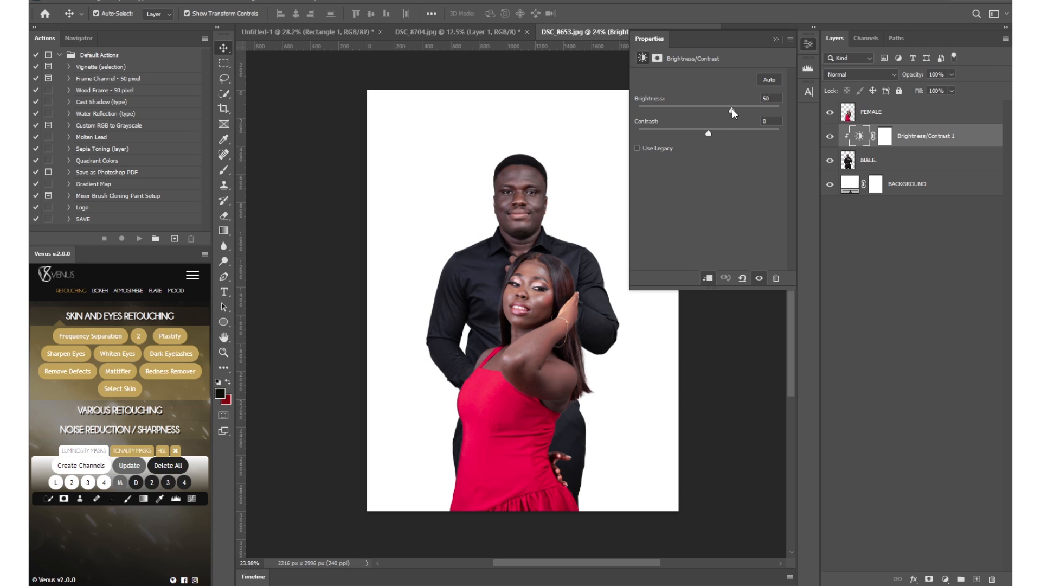
left_click(810, 43)
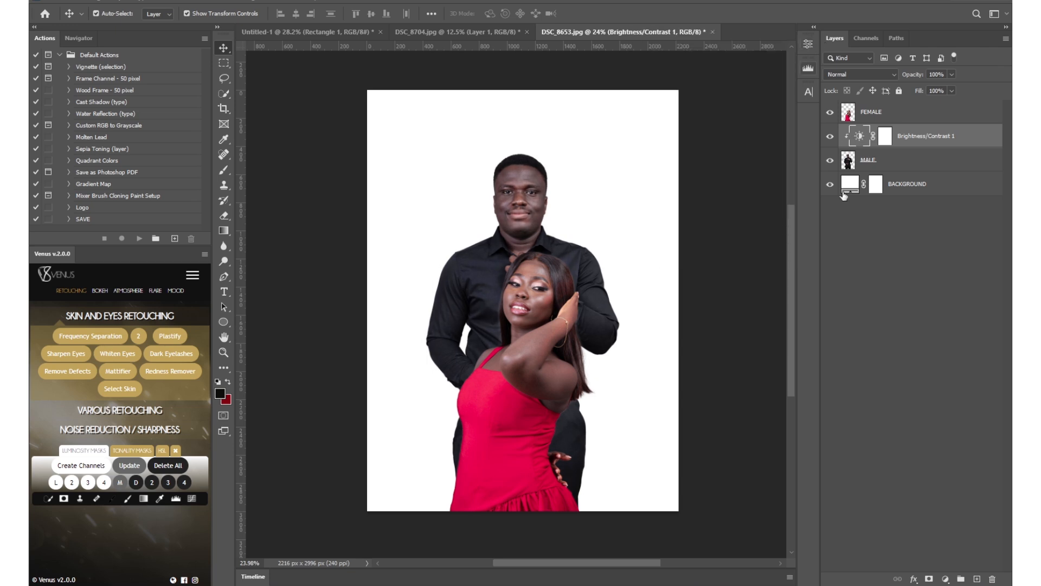
- Add a Black & White adjustment directly above the MALE layer, clipped to the man
left_click(888, 111)
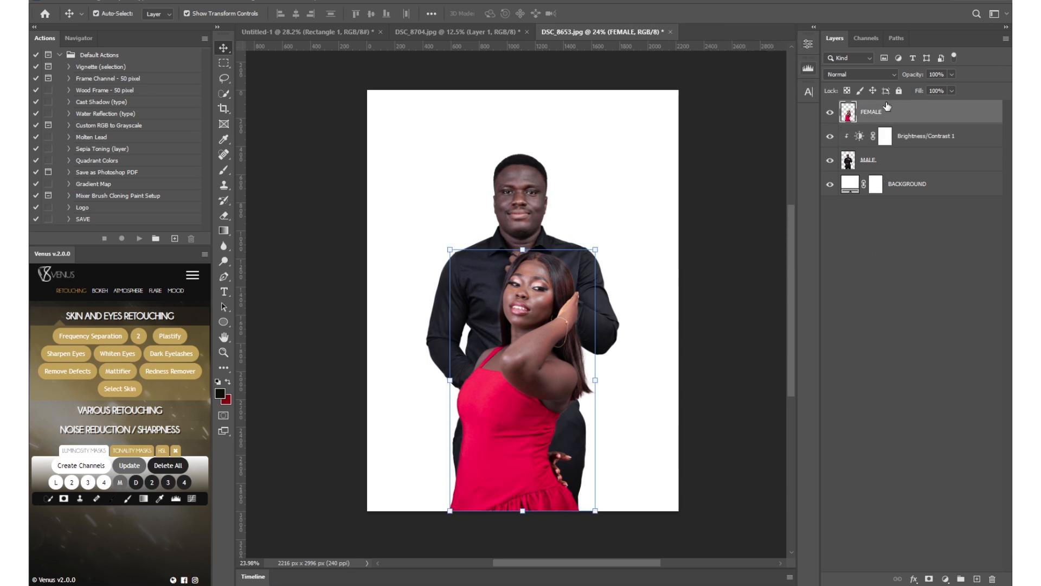
left_click(922, 136)
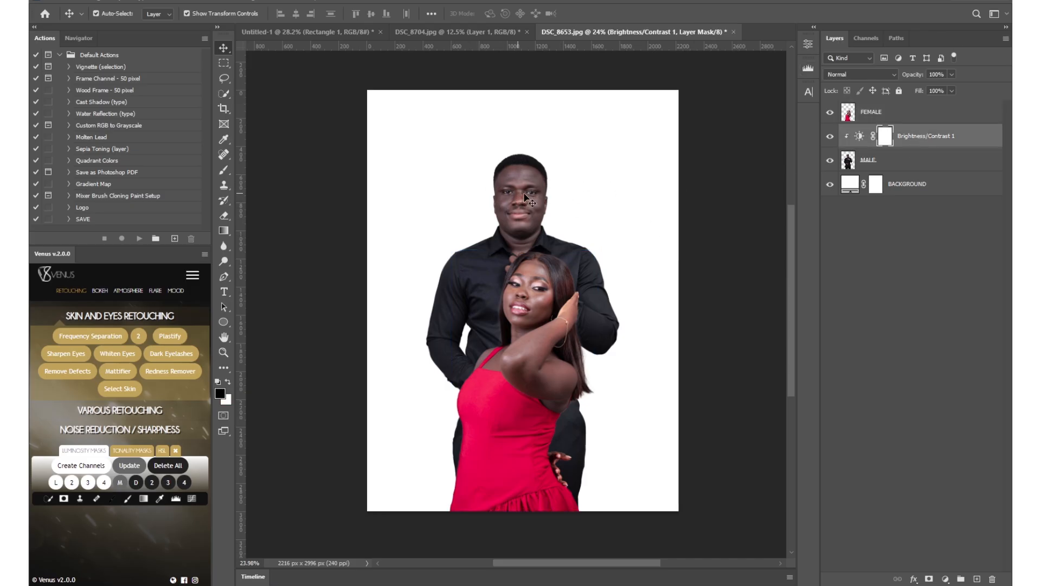
left_click(884, 160)
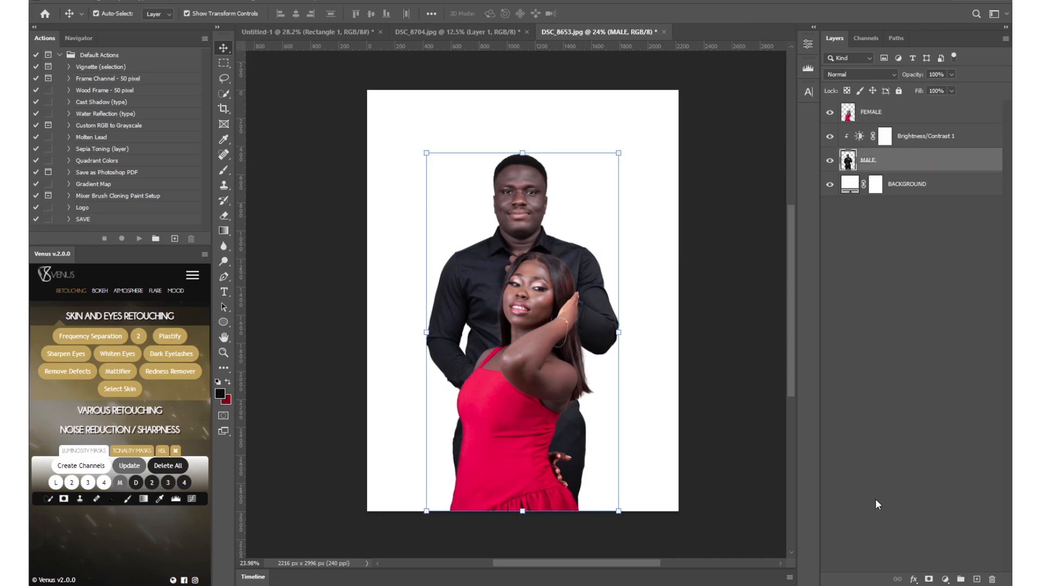
left_click(945, 579)
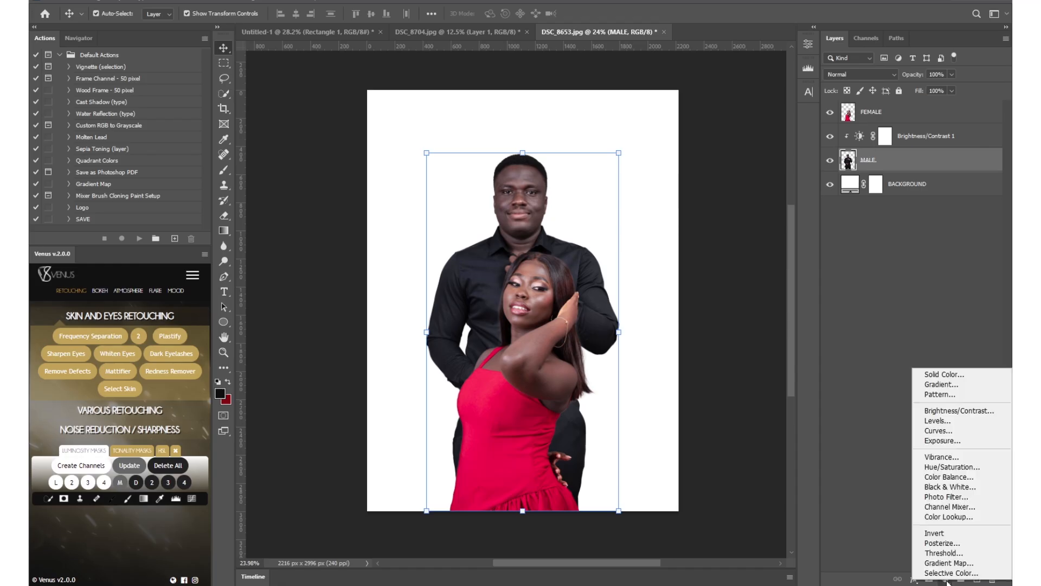
left_click(962, 487)
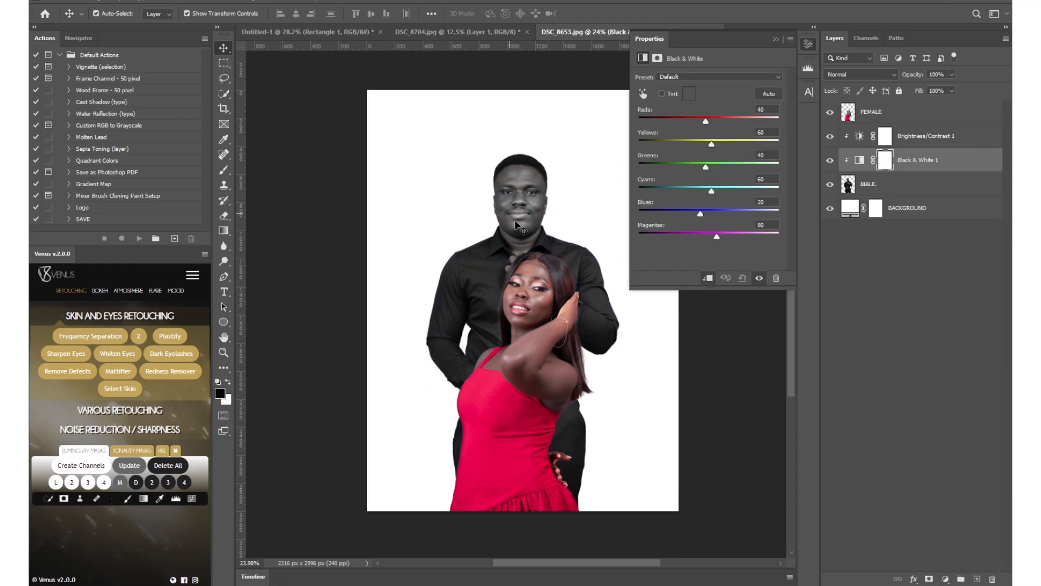
- Tune the man's Black & White mix by setting Blues to 54 and adjusting the Magentas and Reds
left_click_drag(713, 187, 622, 188)
left_click_drag(721, 187, 674, 213)
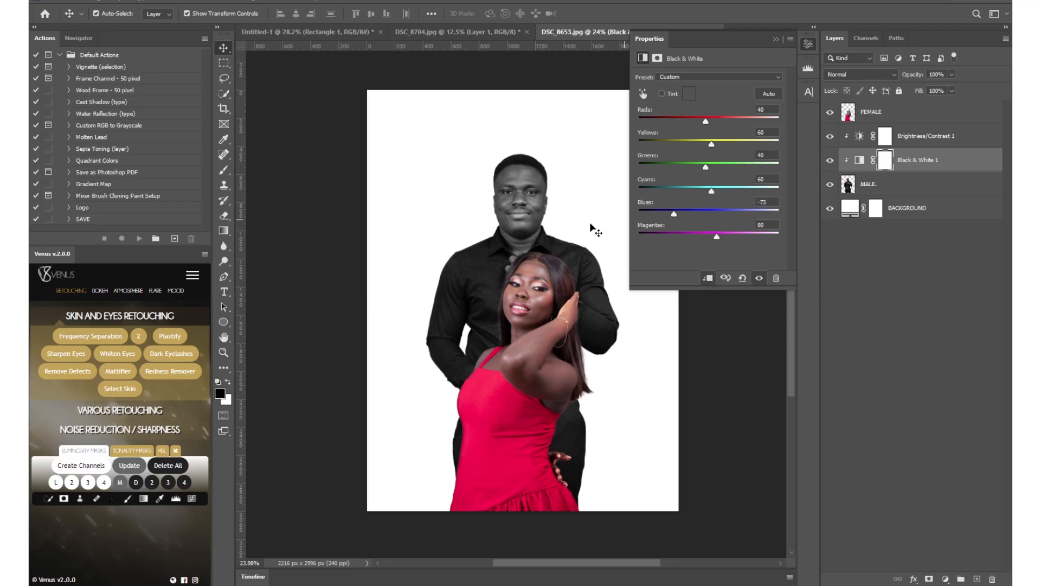
left_click_drag(674, 214, 715, 214)
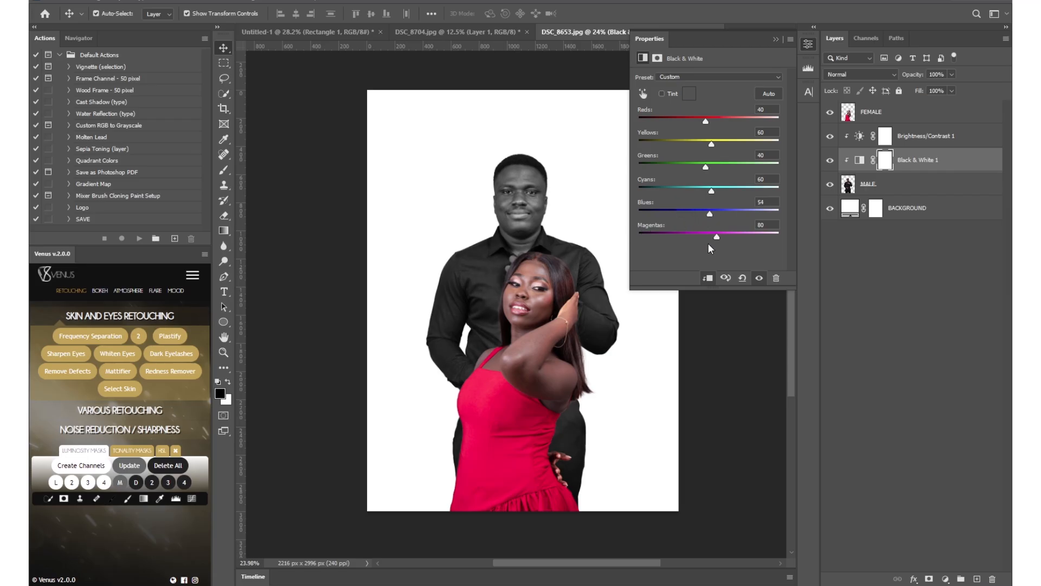
left_click_drag(717, 237, 756, 232)
left_click_drag(704, 119, 717, 142)
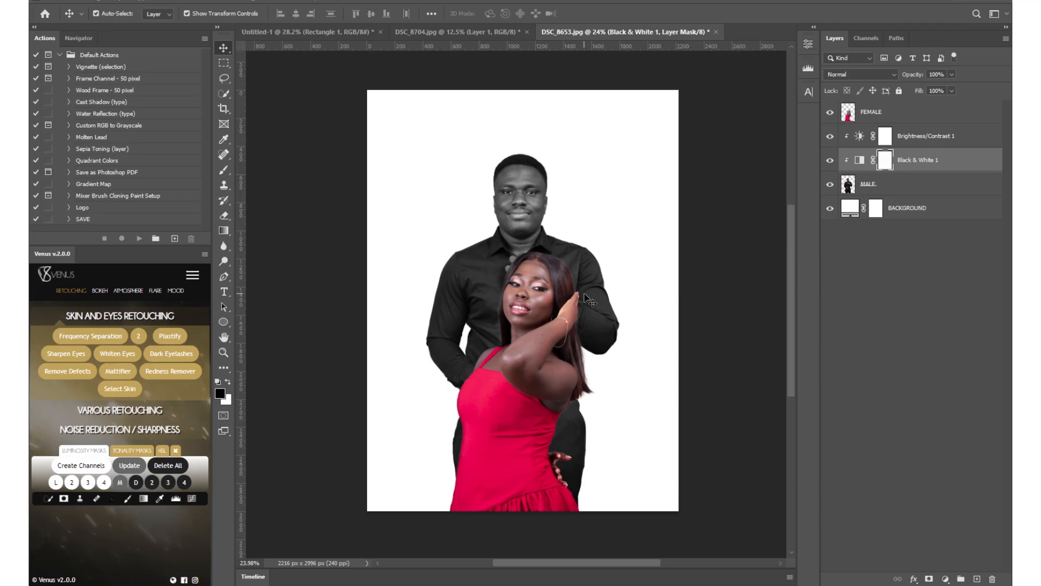
key("z")
mouse_move(530, 211)
left_mouse_down()
mouse_move(507, 211)
mouse_move(532, 211)
left_mouse_up()
left_click_drag(535, 337, 573, 337)
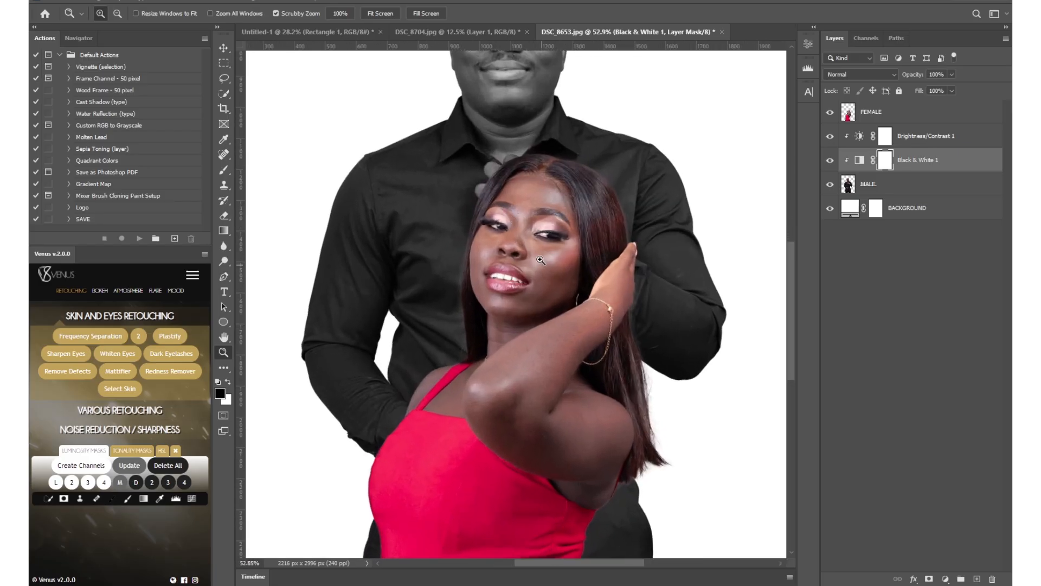
left_click_drag(563, 278, 532, 276)
left_click_drag(558, 223, 547, 270)
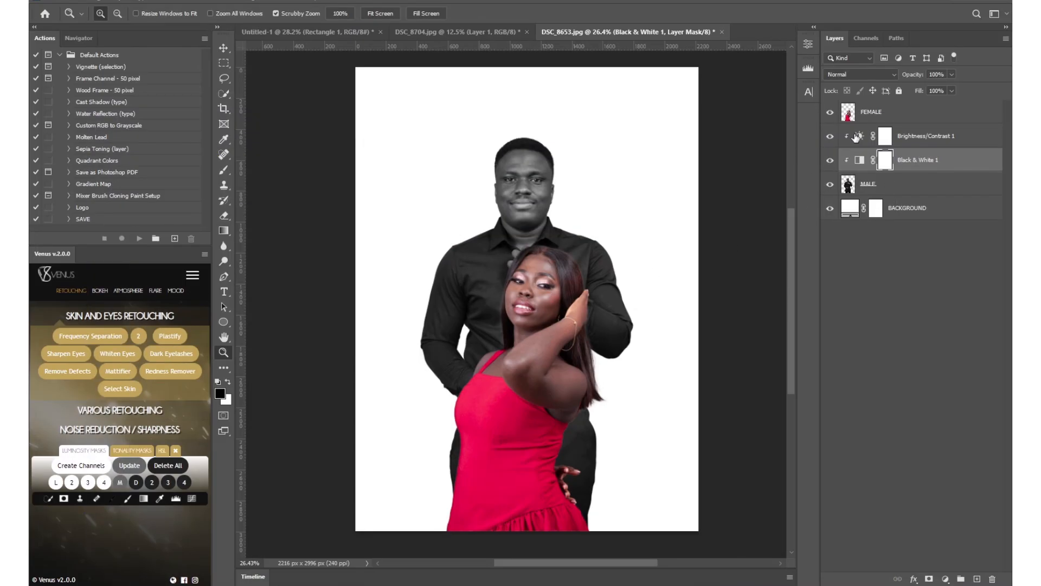
- Create a new empty layer and place it directly beneath the FEMALE layer, above the man's adjustments
left_click(887, 119)
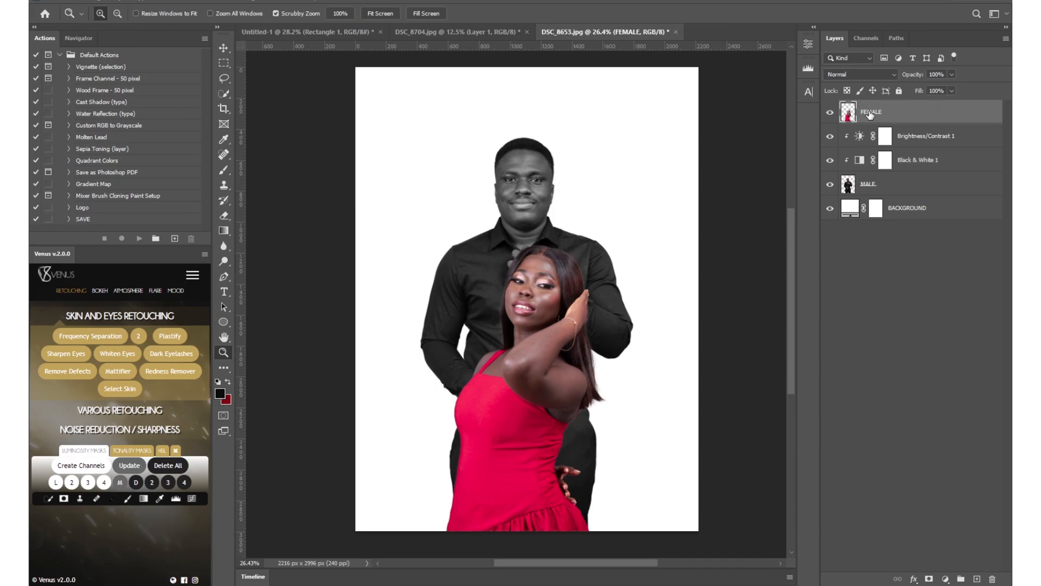
left_click(830, 113)
left_click(830, 112)
left_click(978, 579)
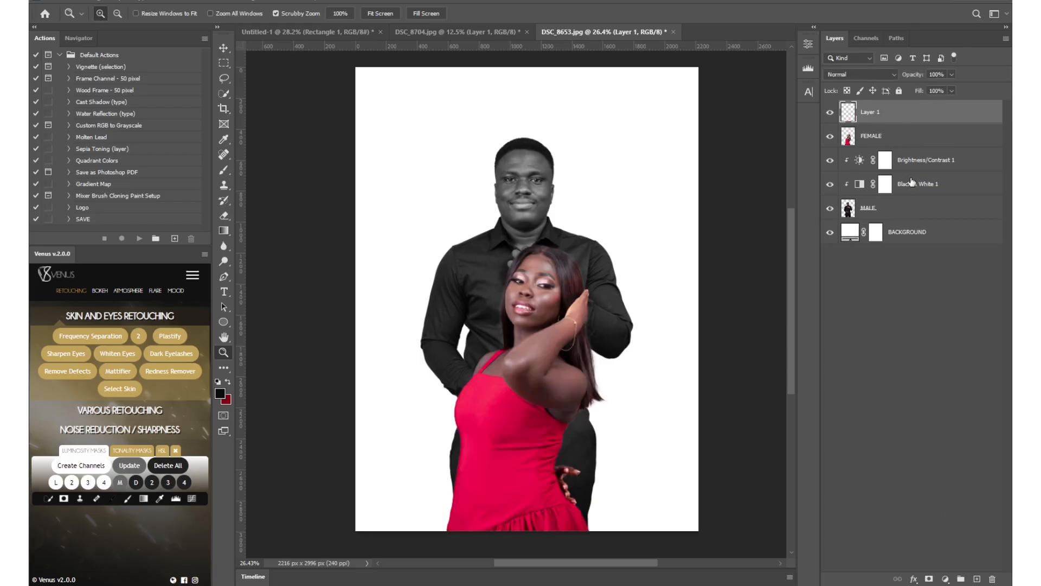
left_click_drag(878, 111, 878, 140)
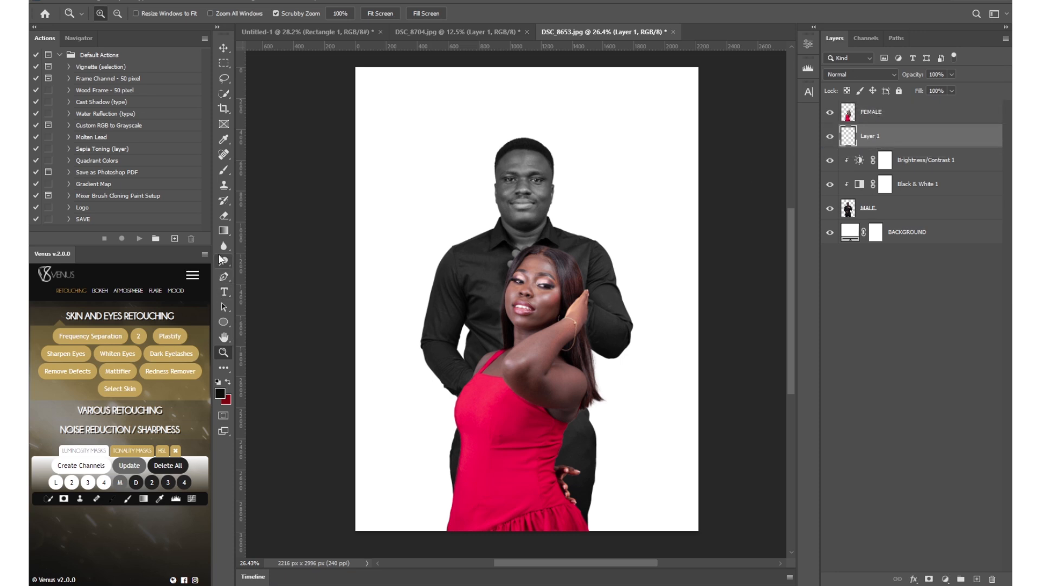
- Paint soft white over the man's torso on Layer 1 with a large brush at 50% opacity
right_click(223, 170)
left_click(250, 171)
mouse_move(534, 290)
left_mouse_down()
mouse_move(501, 287)
mouse_move(523, 279)
mouse_move(474, 284)
left_mouse_up()
key("ctrl+z")
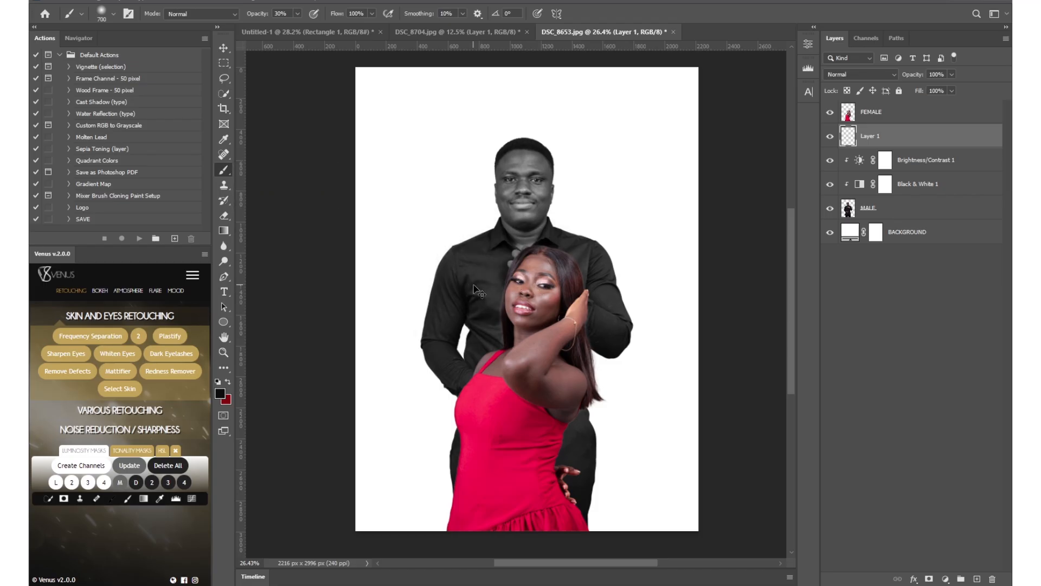
left_click_drag(261, 14, 312, 14)
left_click(218, 382)
left_click(227, 381)
mouse_move(542, 306)
left_mouse_down()
mouse_move(488, 295)
mouse_move(574, 284)
mouse_move(496, 366)
mouse_move(578, 272)
mouse_move(580, 423)
mouse_move(479, 230)
left_mouse_up()
key("ctrl+z")
left_click_drag(549, 398, 584, 354)
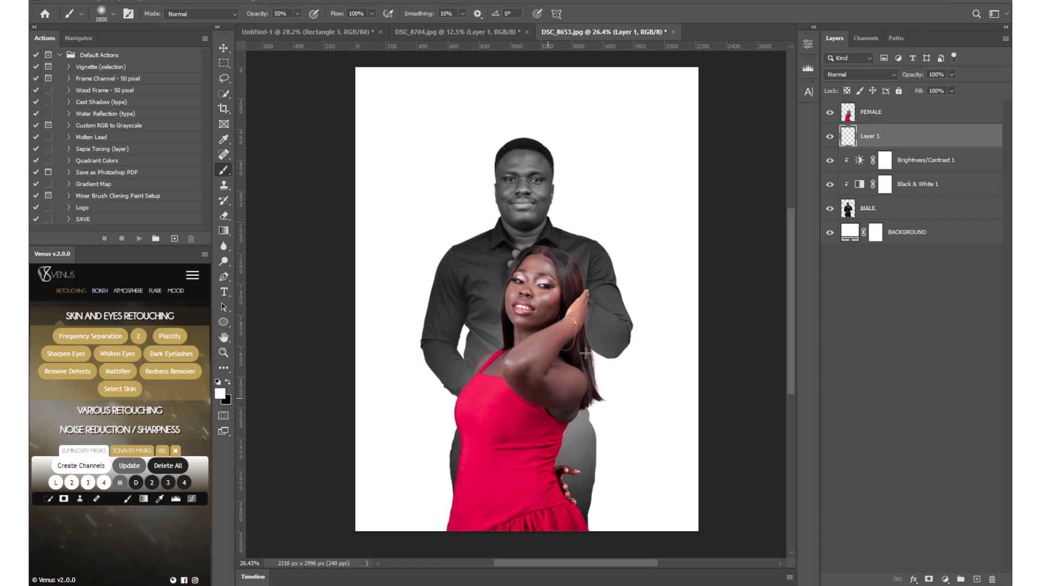
left_click(573, 321)
- Reduce the brush to 700 px and paint more white around the woman's head and shoulders to fade the man's chest and arm
key("bracketleft")
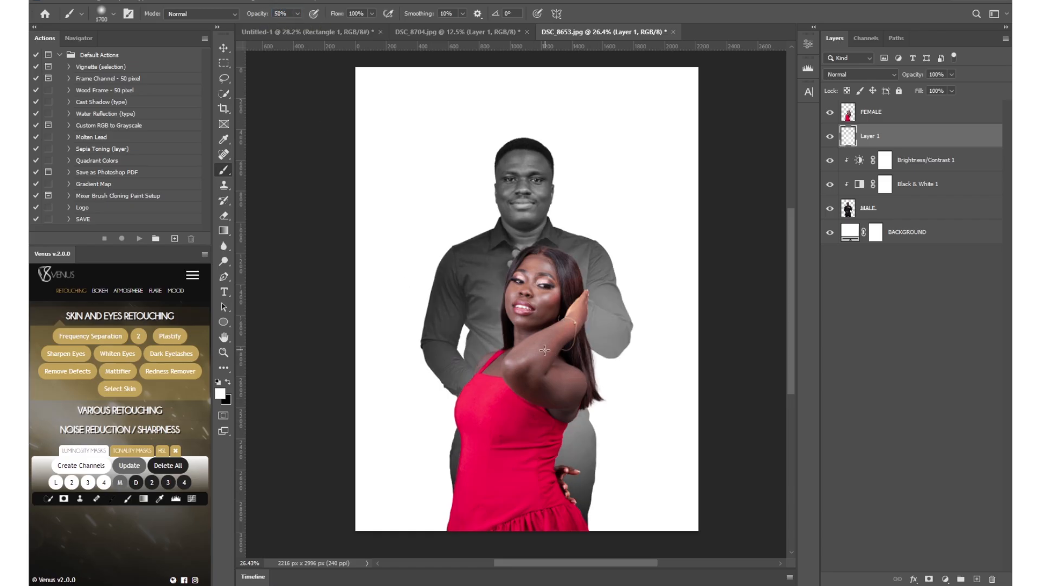
key("bracketleft")
key("bracketleft")
key("bracketleft")
key("bracketleft")
key("bracketleft")
key("bracketleft")
key("bracketleft")
key("bracketleft")
mouse_move(539, 327)
left_mouse_down()
mouse_move(501, 289)
mouse_move(578, 260)
mouse_move(585, 275)
mouse_move(507, 333)
mouse_move(561, 348)
mouse_move(586, 313)
mouse_move(565, 320)
mouse_move(574, 331)
mouse_move(564, 299)
mouse_move(525, 321)
mouse_move(524, 309)
mouse_move(549, 337)
mouse_move(568, 337)
mouse_move(555, 323)
mouse_move(578, 336)
mouse_move(557, 317)
left_mouse_up()
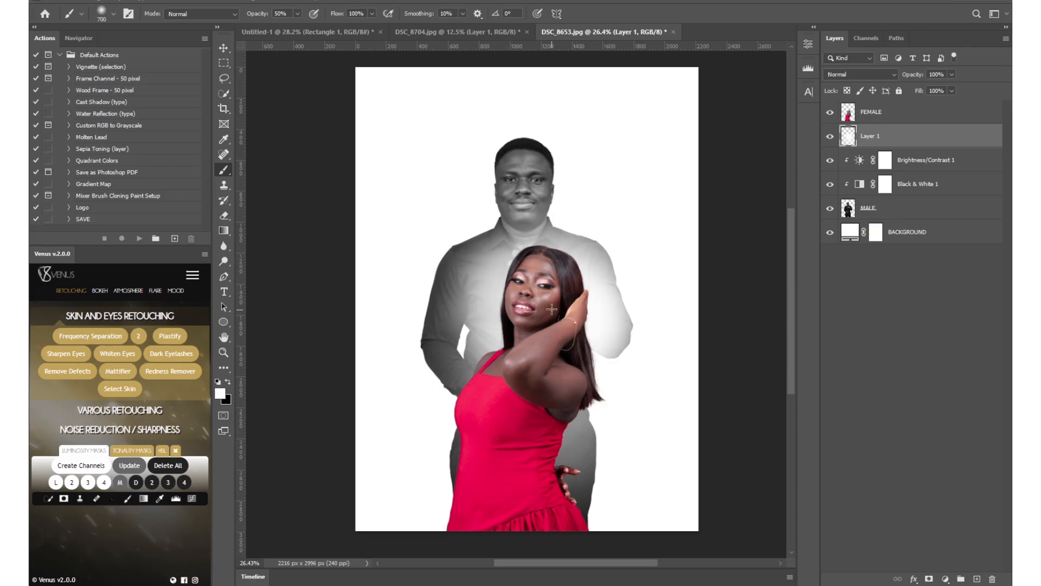
left_click_drag(514, 324, 555, 268)
key("bracketright")
key("bracketright")
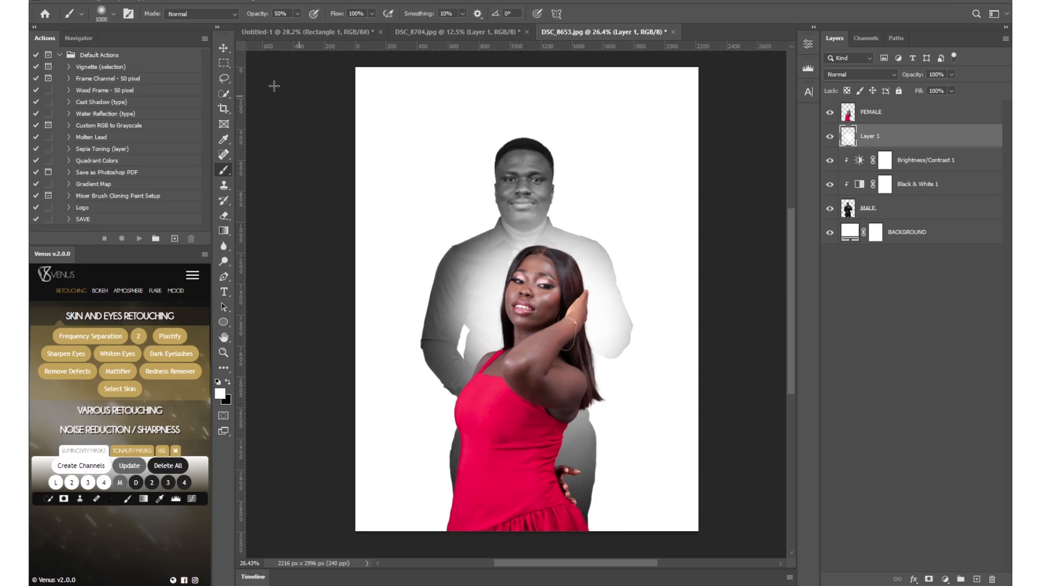
- Move the painted white glow slightly down and to the left behind the woman
left_click(224, 48)
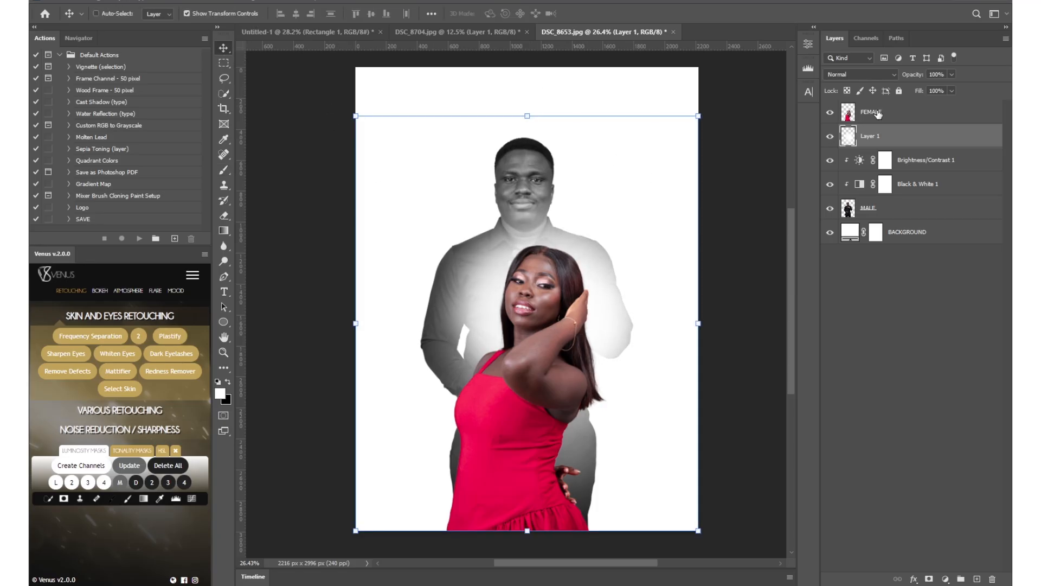
left_click_drag(518, 219, 597, 297)
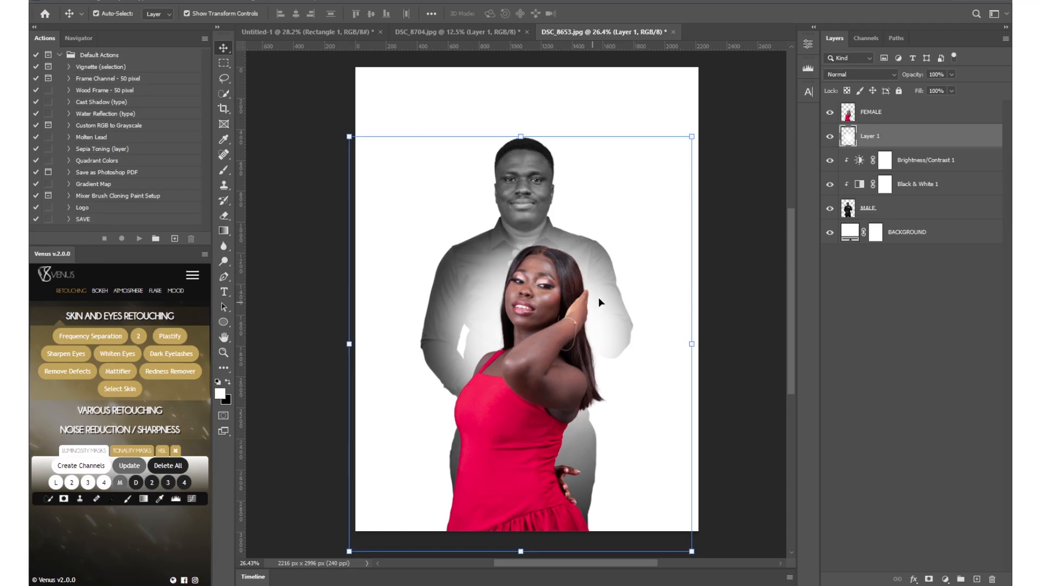
- Try to move the FEMALE layer and the white glow layer together slightly down and to the right
left_click(875, 113, "ctrl")
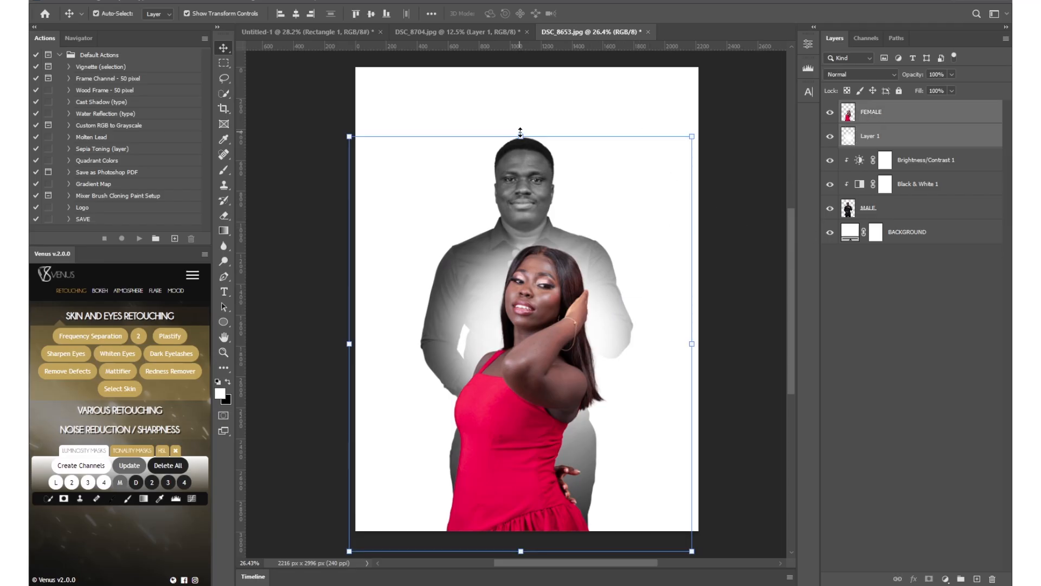
left_click_drag(571, 283, 571, 292)
left_click(877, 294)
key("z")
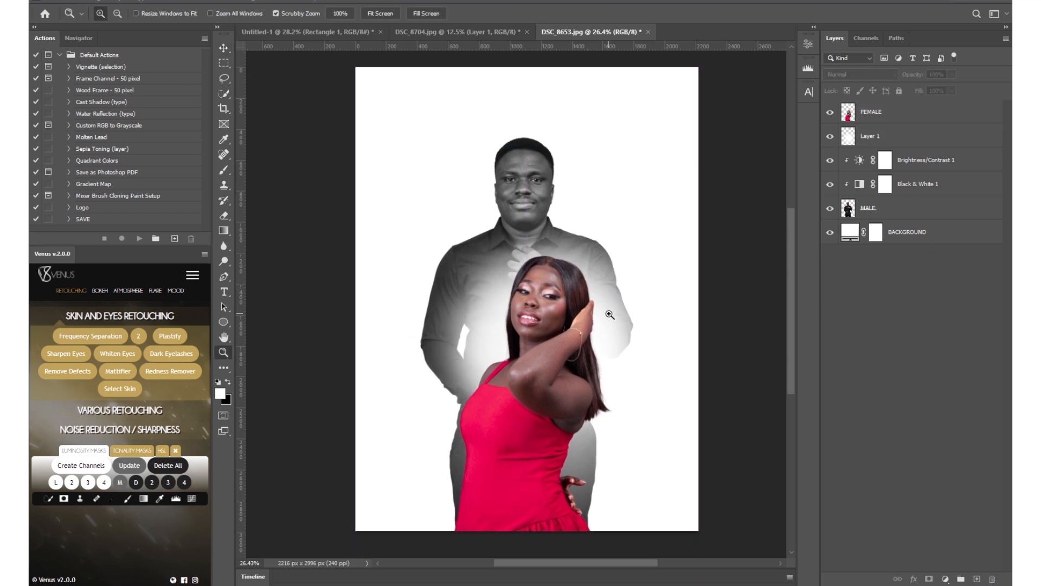
key("ctrl+z")
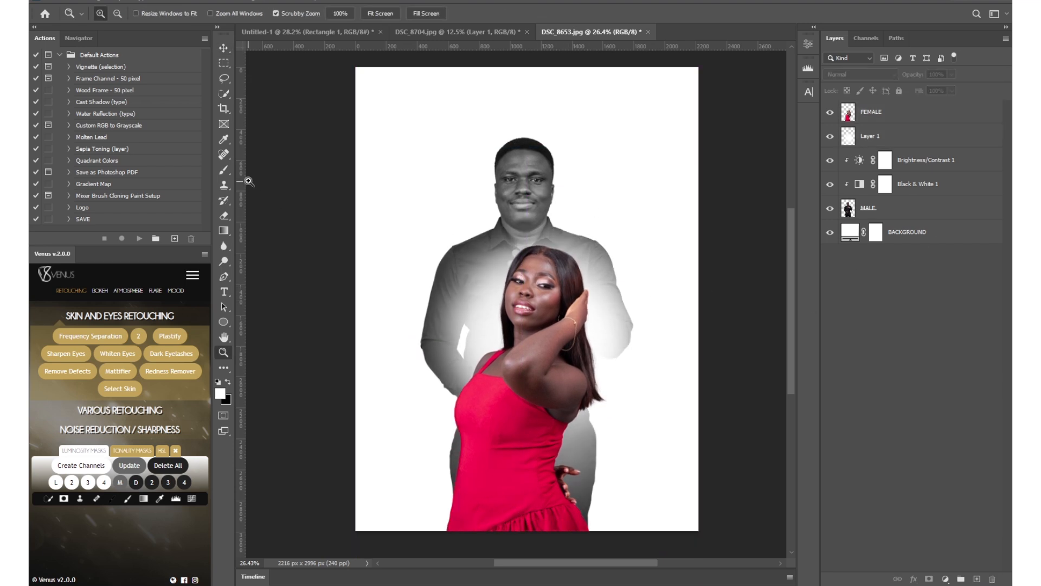
- Add the date text "10.08.26" centred above the man's head
left_click(230, 295)
left_click(522, 114)
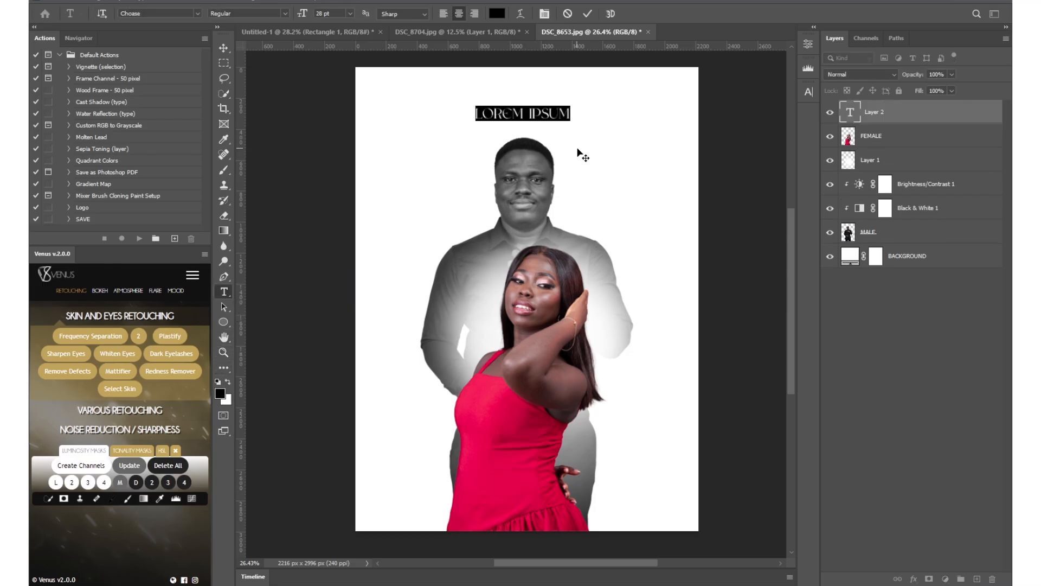
type("10")
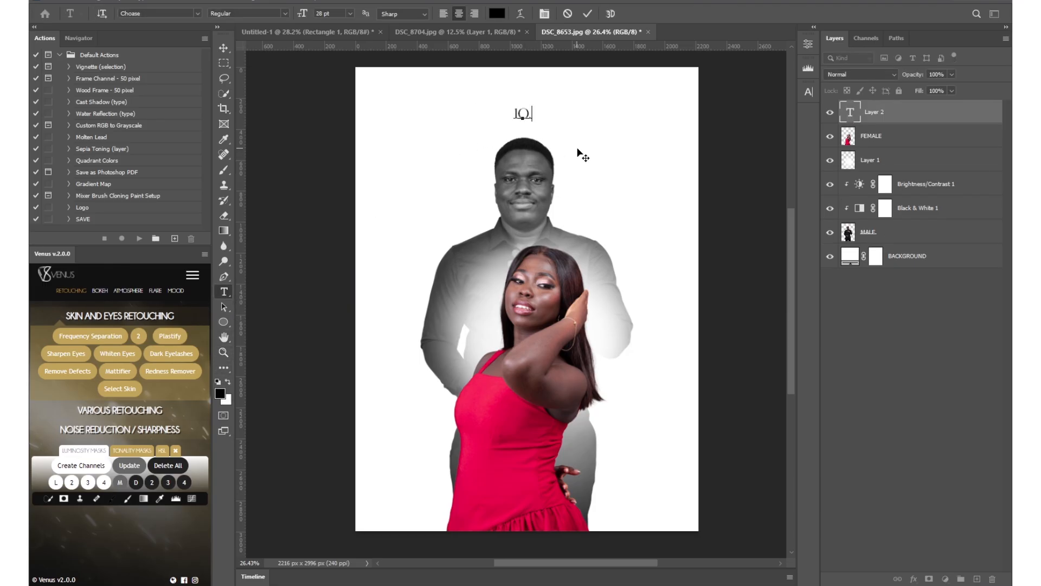
type(".08.26")
left_click(587, 13)
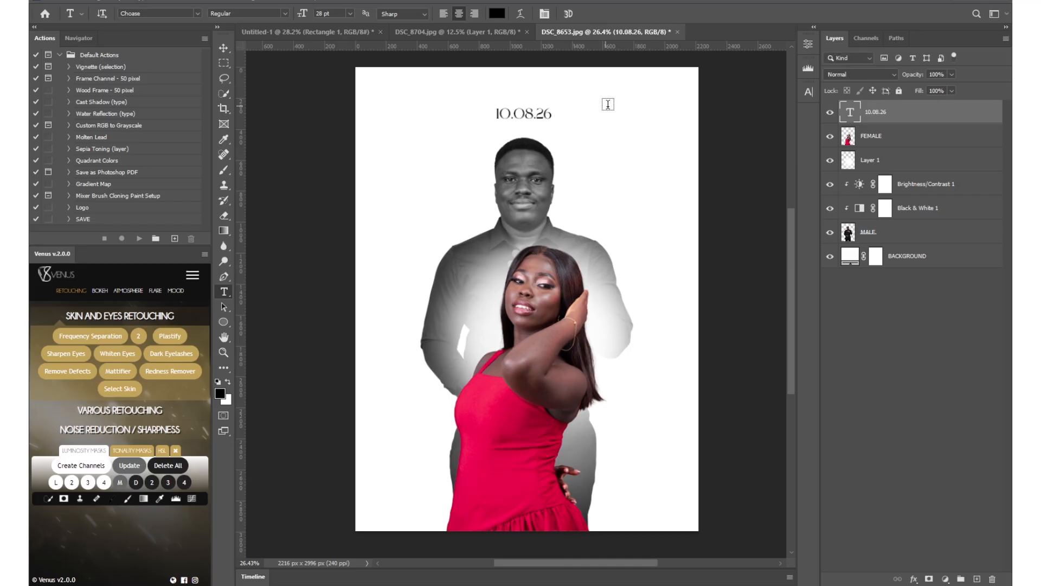
- Add a "Save the Date" text layer beside the date and set its font to Delycost
left_click(607, 102)
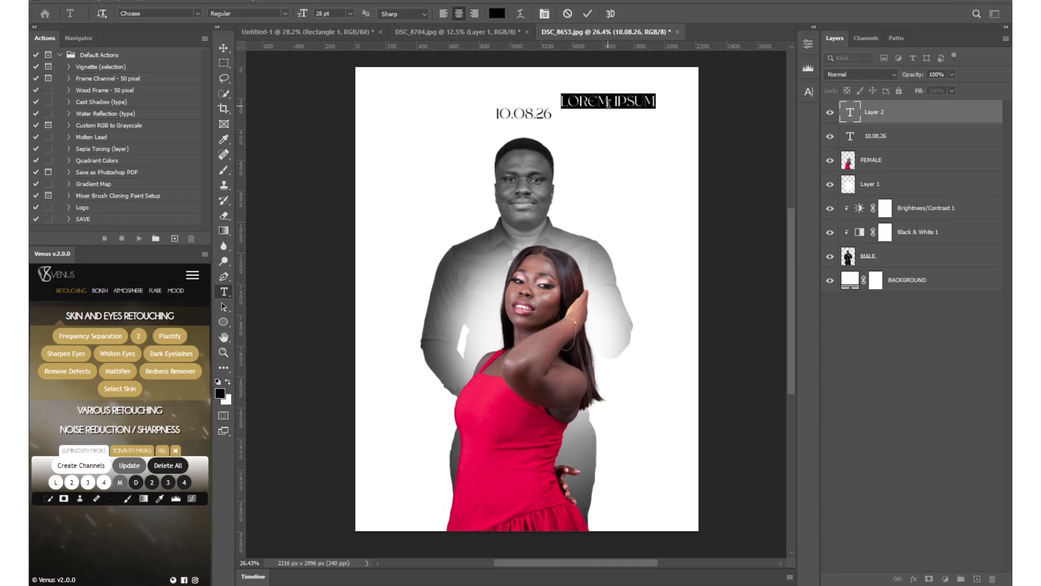
type("SAVE THE DATE")
key("ctrl+a")
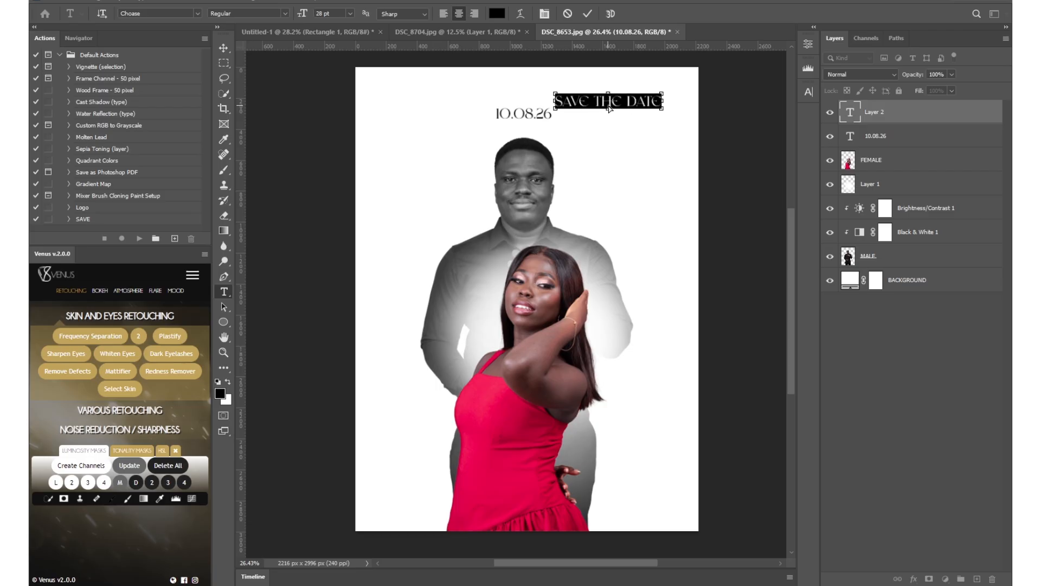
left_click(198, 14)
left_click(164, 61)
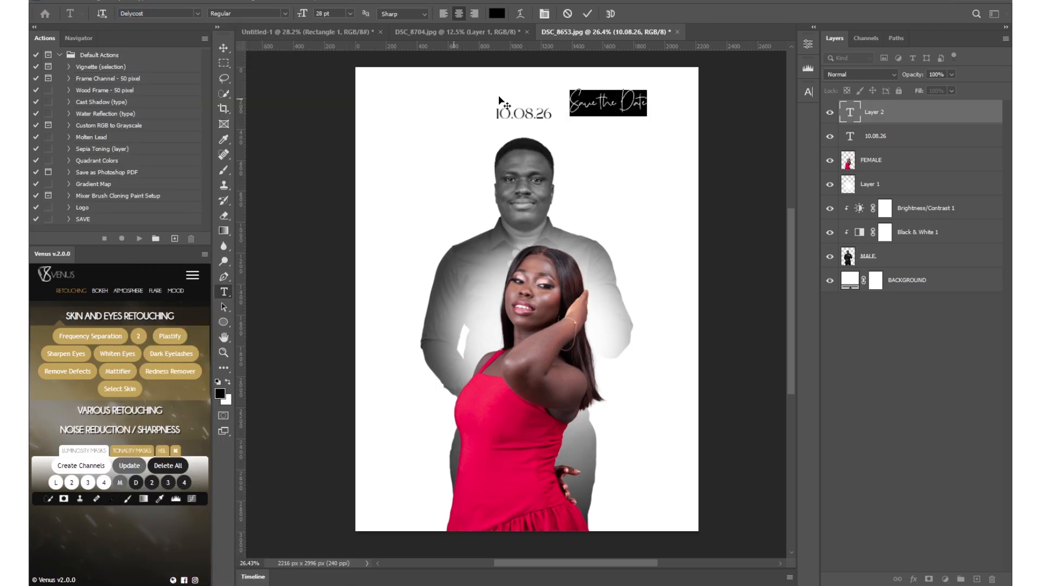
- Place the "Save the Date" text centred above the date and set its size to 45 pt
left_click(623, 140)
left_click_drag(548, 134, 462, 130)
left_click_drag(302, 13, 310, 14)
left_click(539, 94)
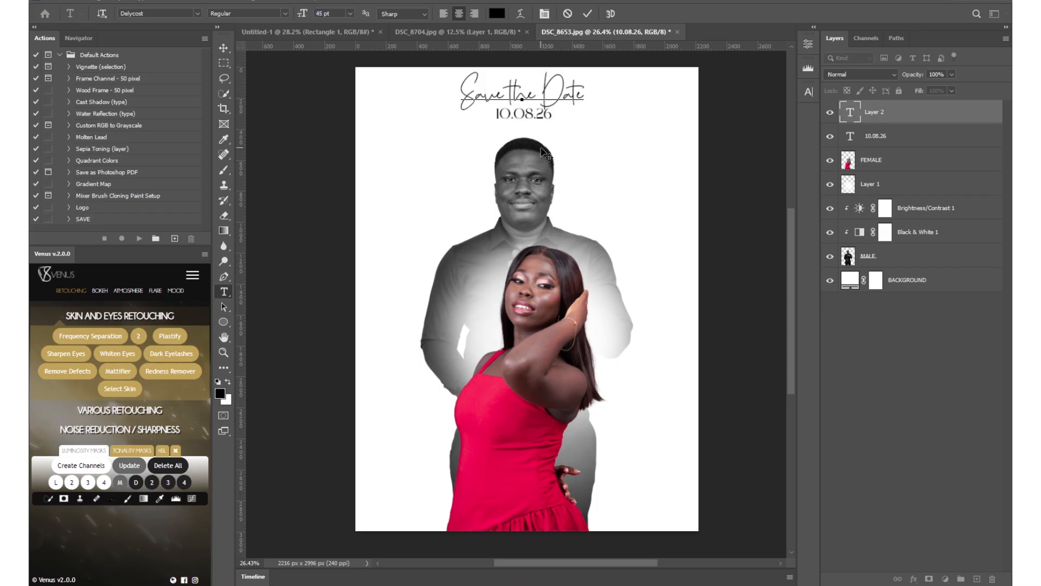
left_click(588, 14)
- Select both text layers and move them together slightly down, closer to the man's head
left_click(895, 138, "shift")
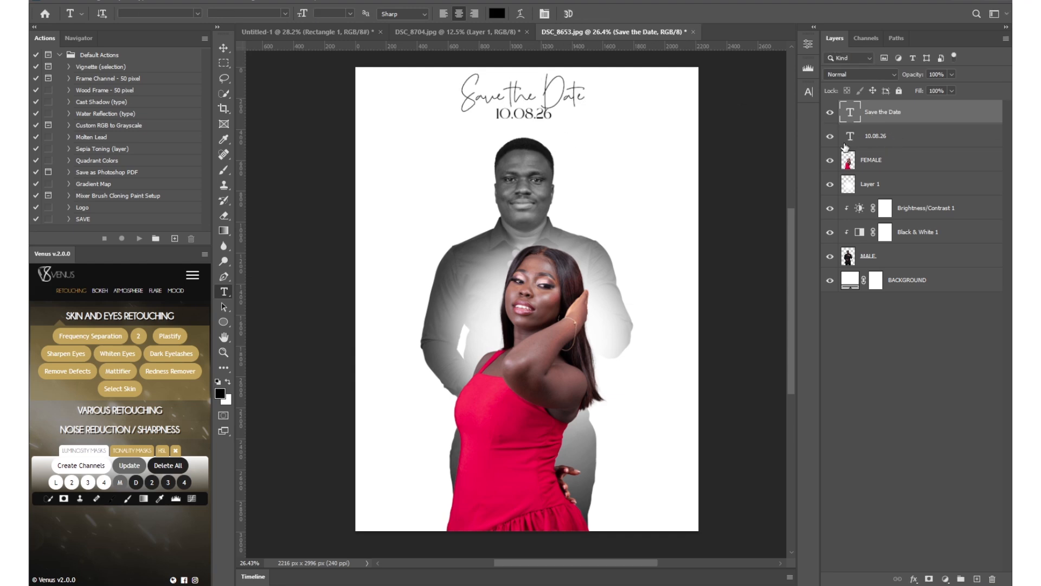
key("v")
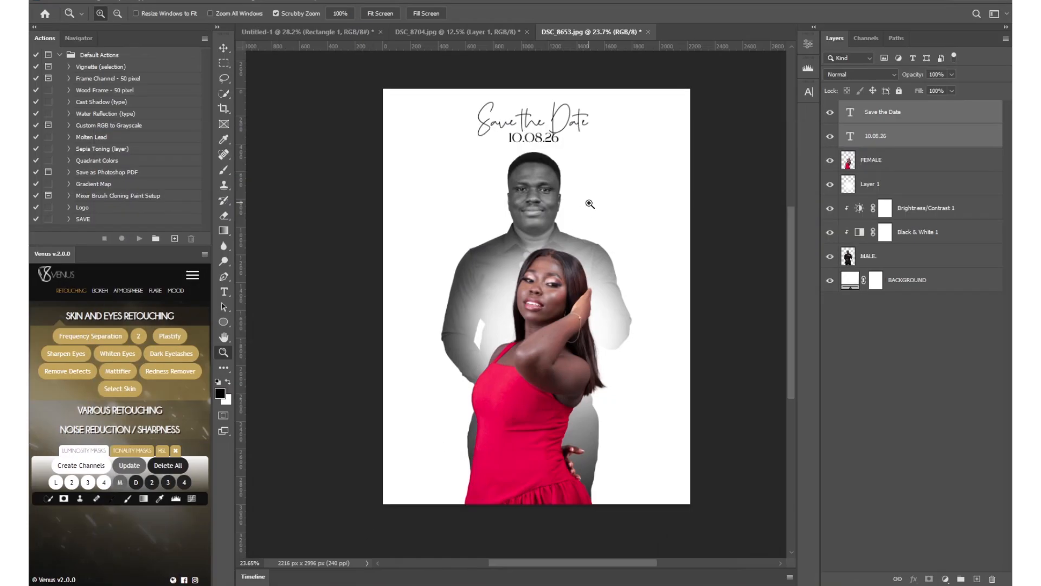
left_click_drag(536, 173, 562, 158)
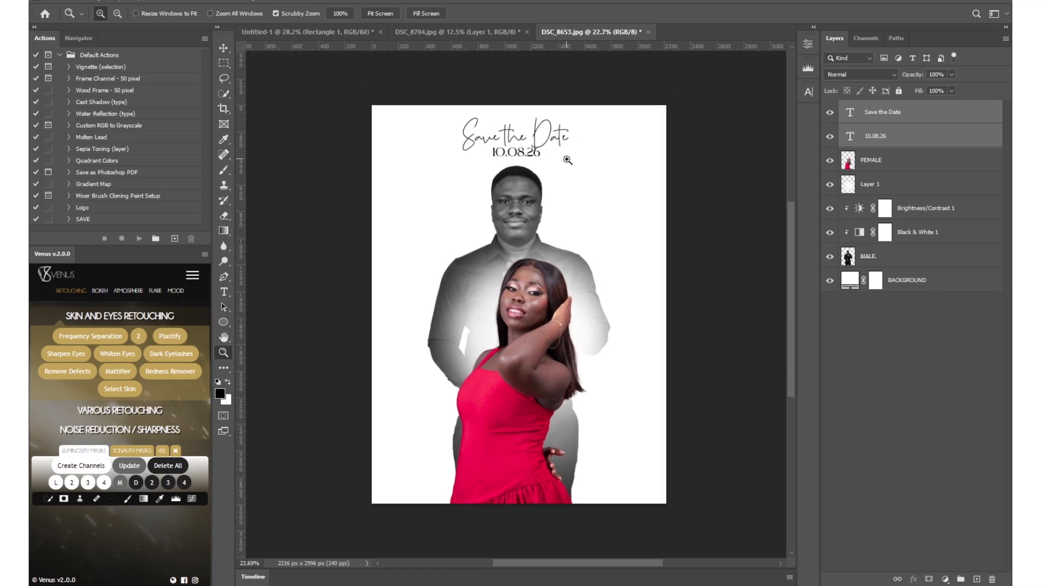